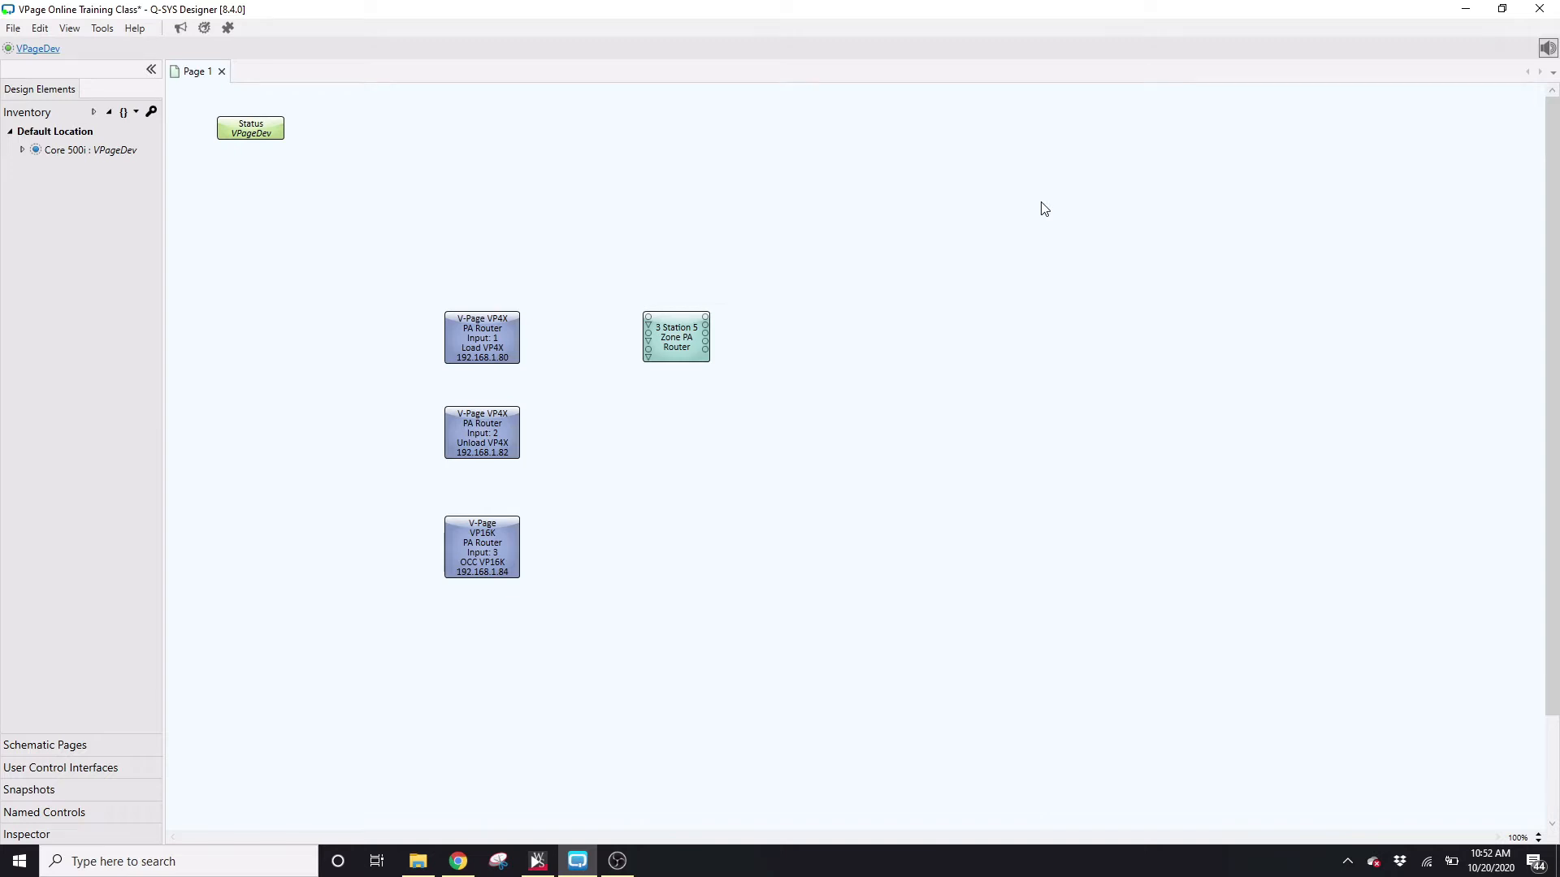
# Open the PA zones in the Administrator and rename Zone 1 as Interior Queue
pyautogui.click(115, 35)
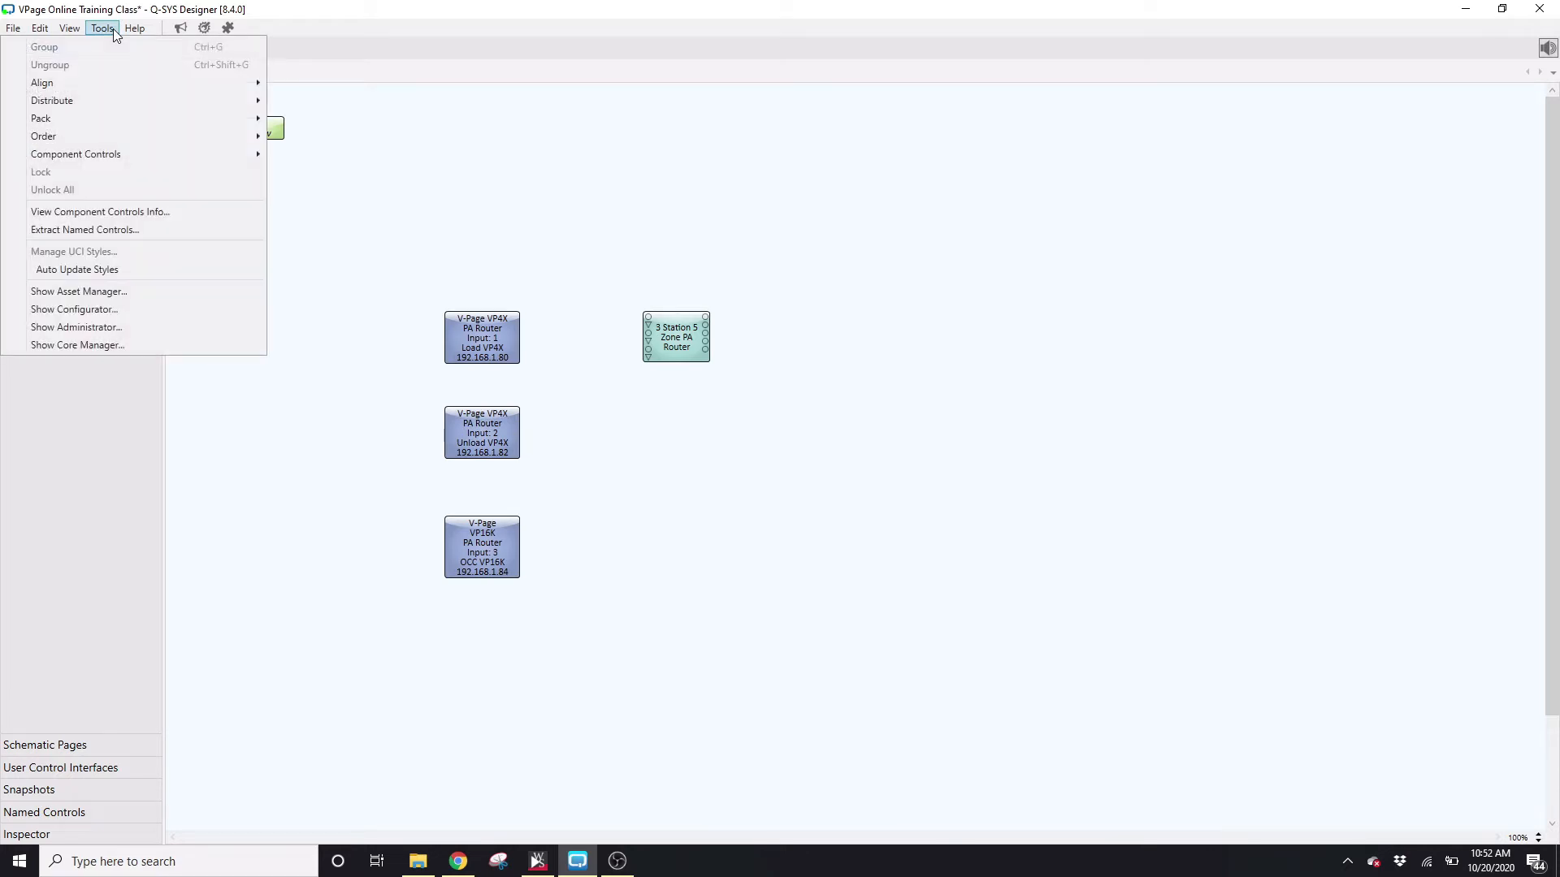
pyautogui.click(105, 327)
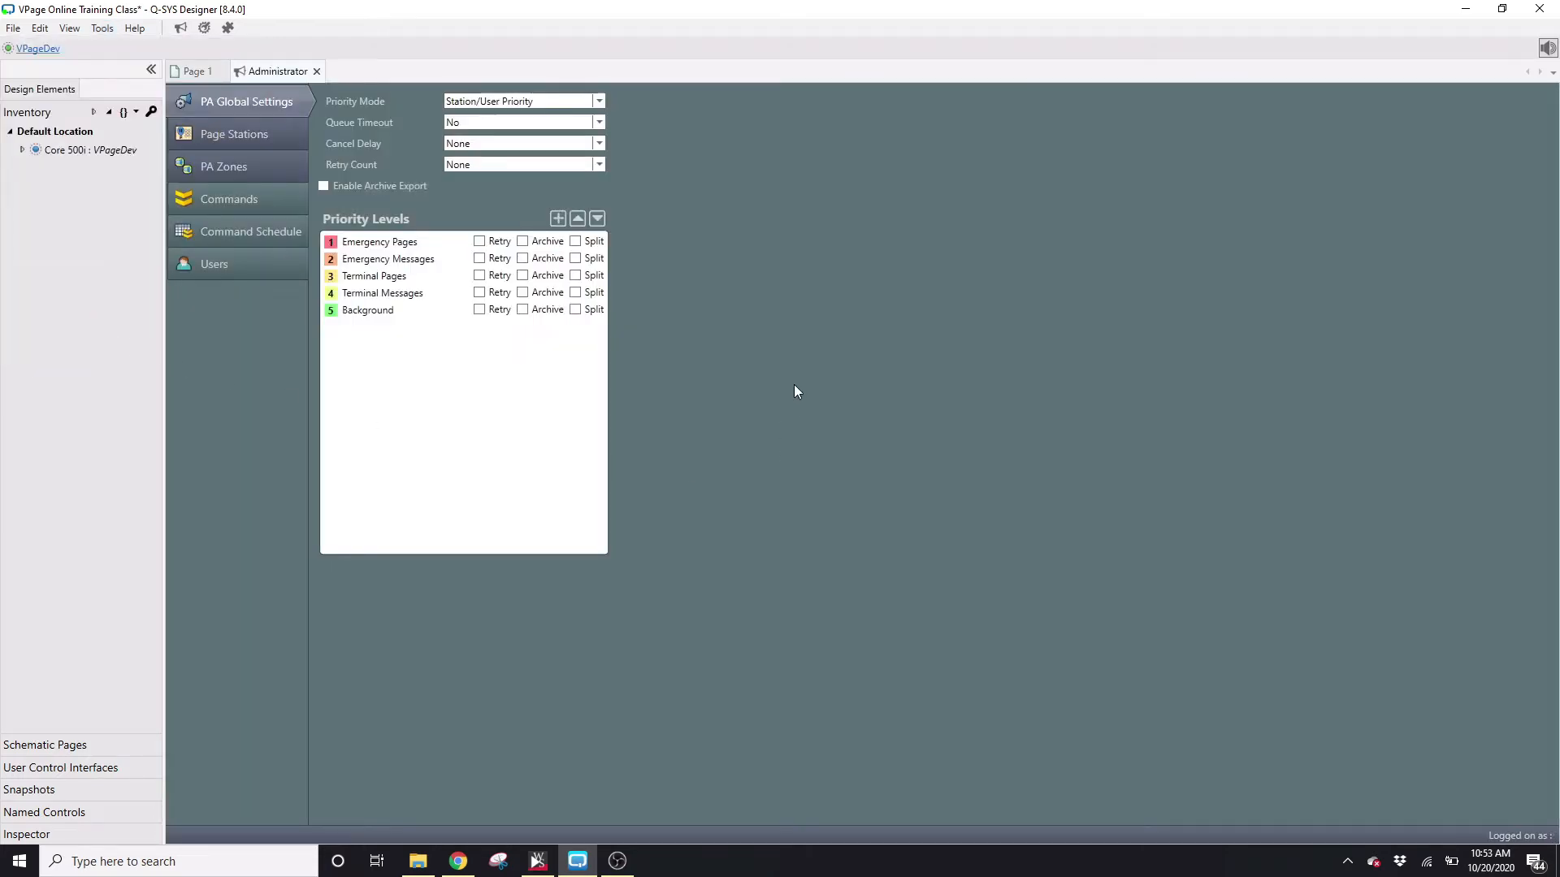
pyautogui.click(273, 167)
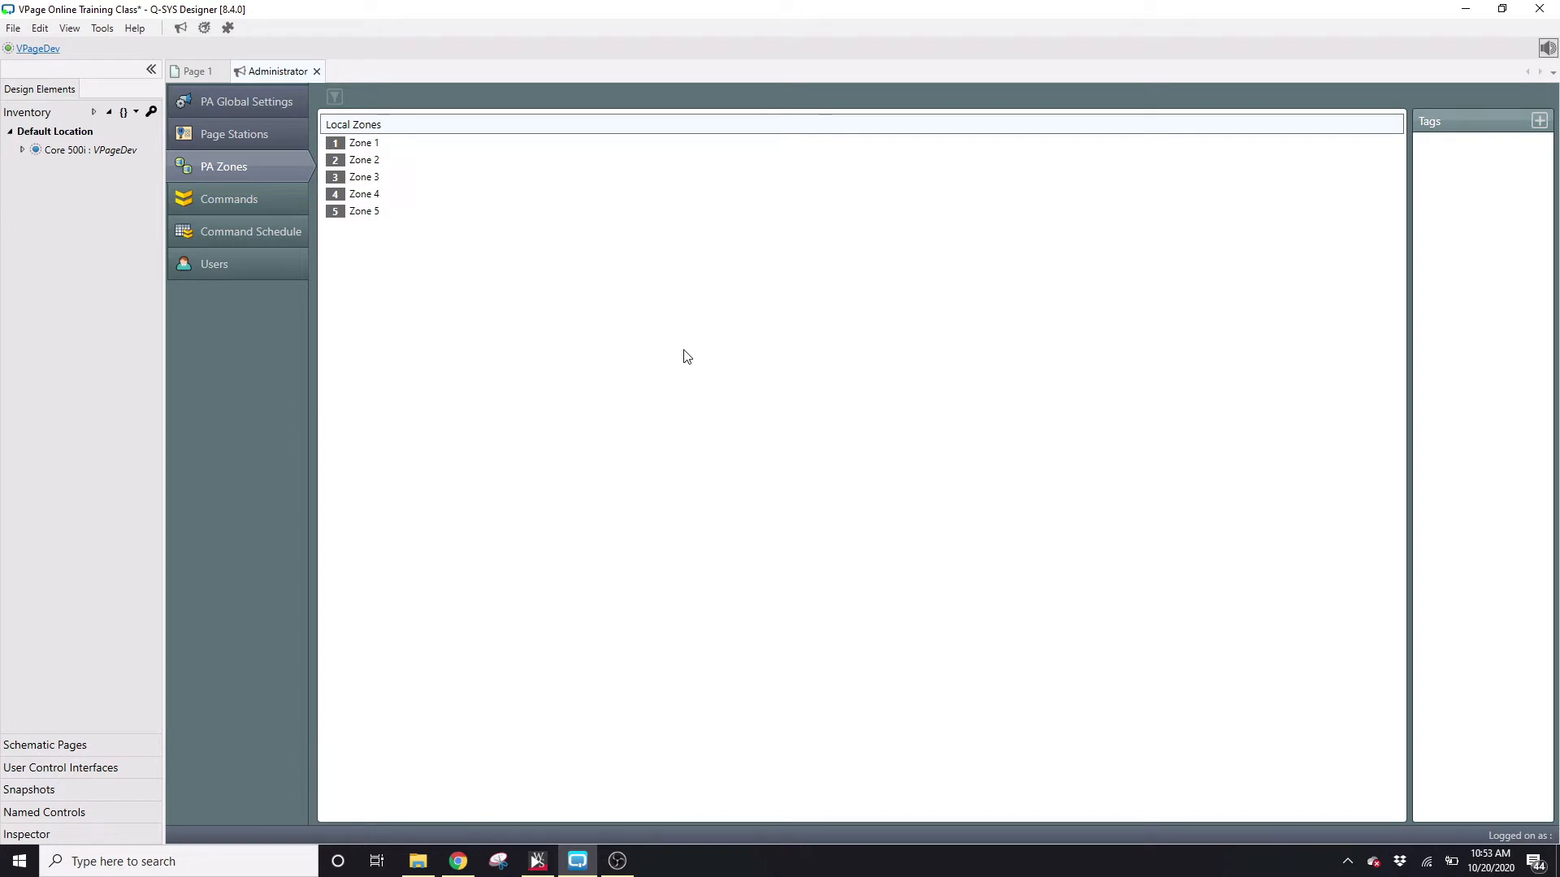
pyautogui.doubleClick(375, 143)
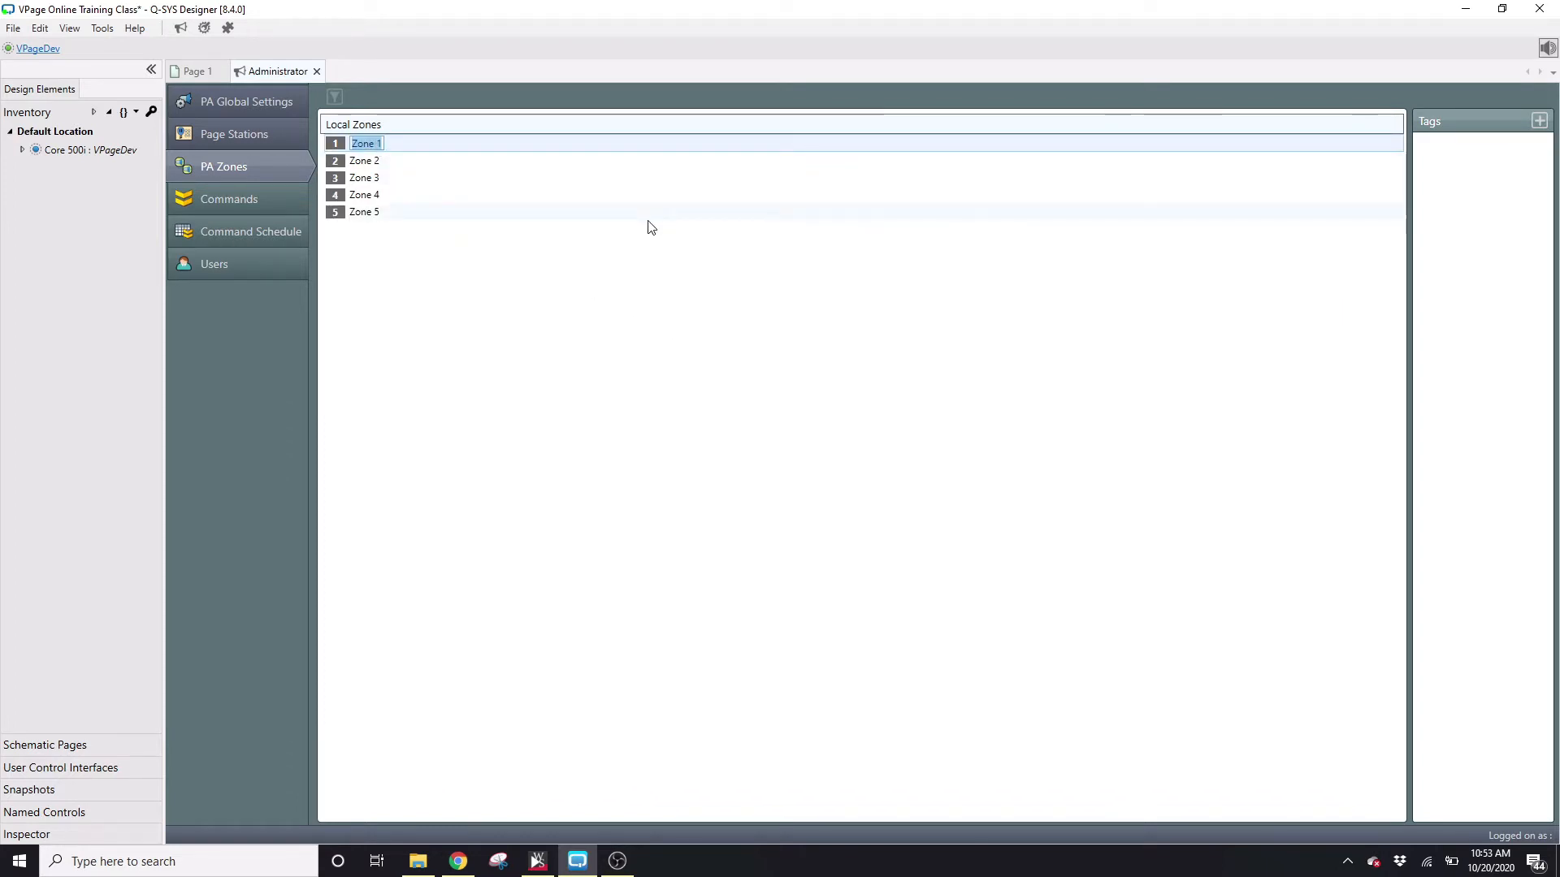
pyautogui.write('Interior Queue')
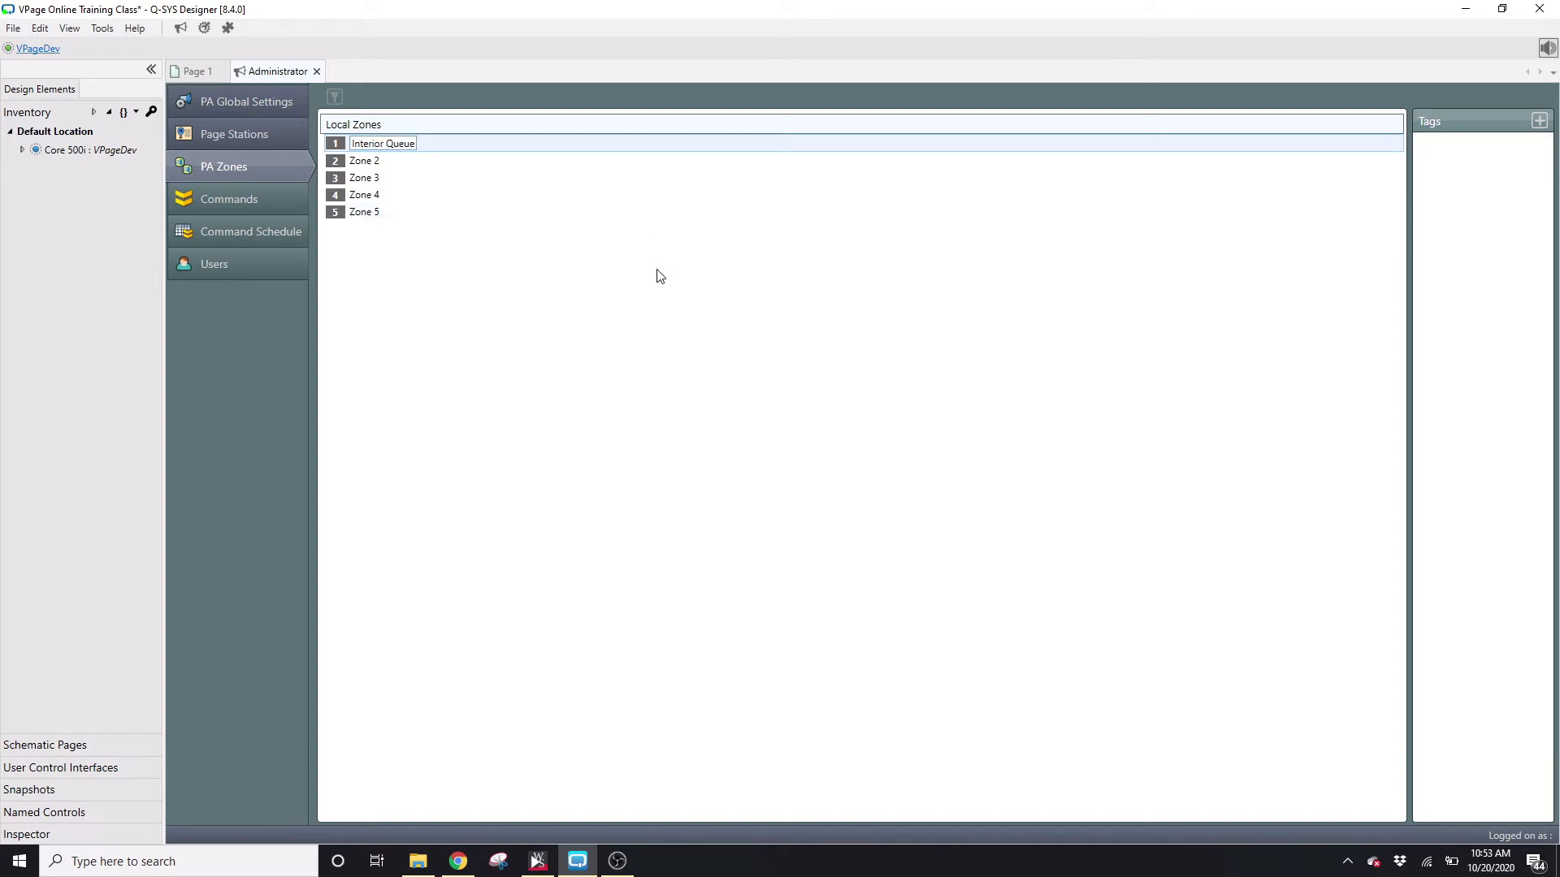
pyautogui.press('Return')
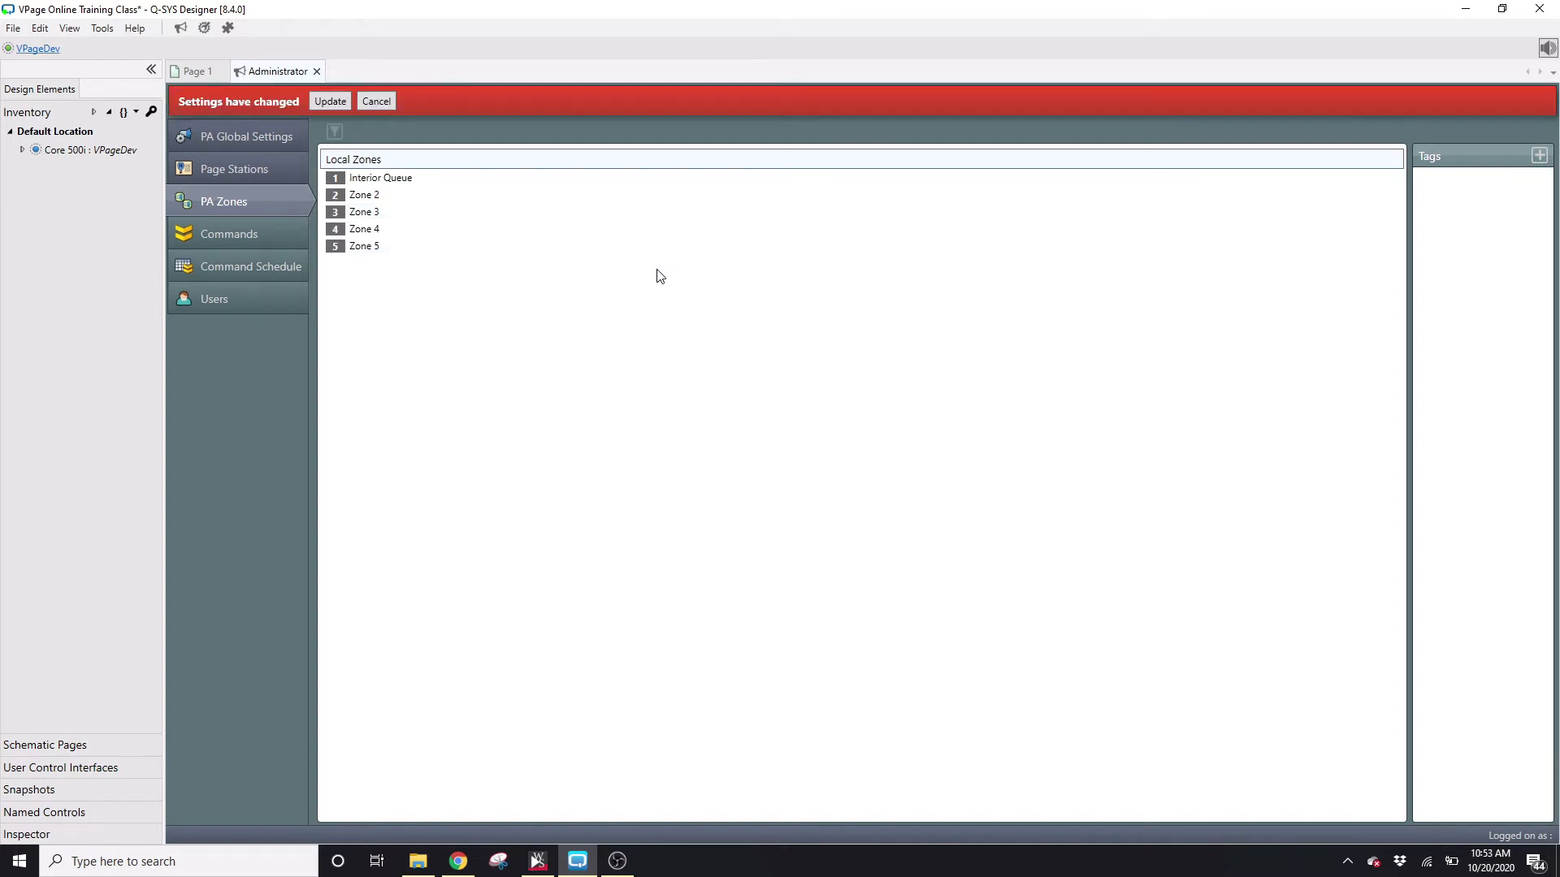
# Rename Zone 2 as Exterior Queue
pyautogui.click(418, 200)
pyautogui.click(384, 197)
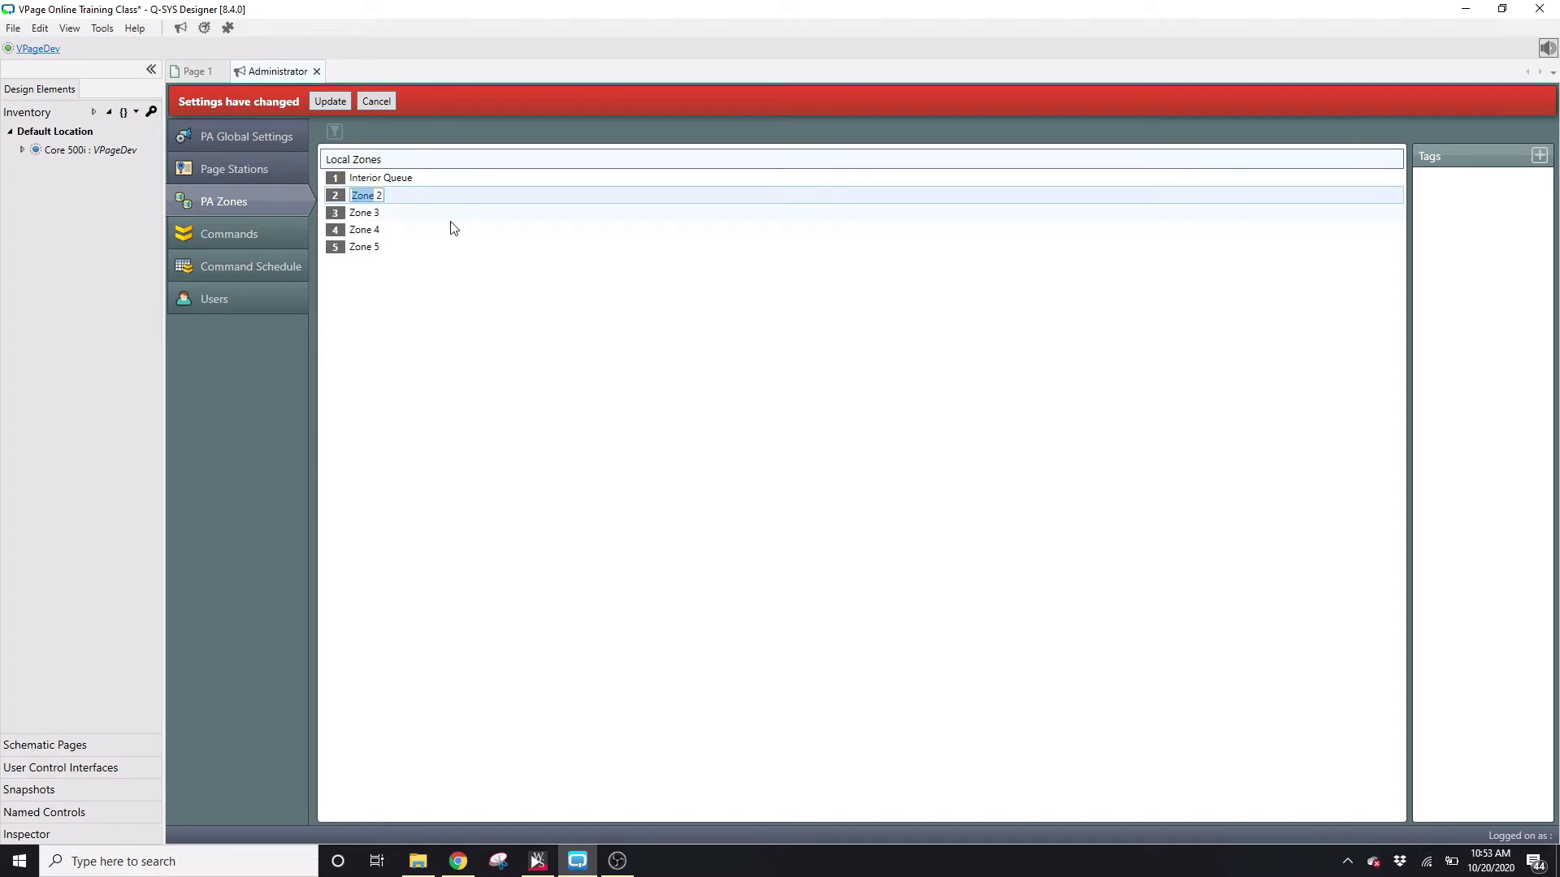
pyautogui.press('End')
pyautogui.press('BackSpace')
pyautogui.press('BackSpace')
pyautogui.press('BackSpace')
pyautogui.press('BackSpace')
pyautogui.press('BackSpace')
pyautogui.press('BackSpace')
pyautogui.write('E')
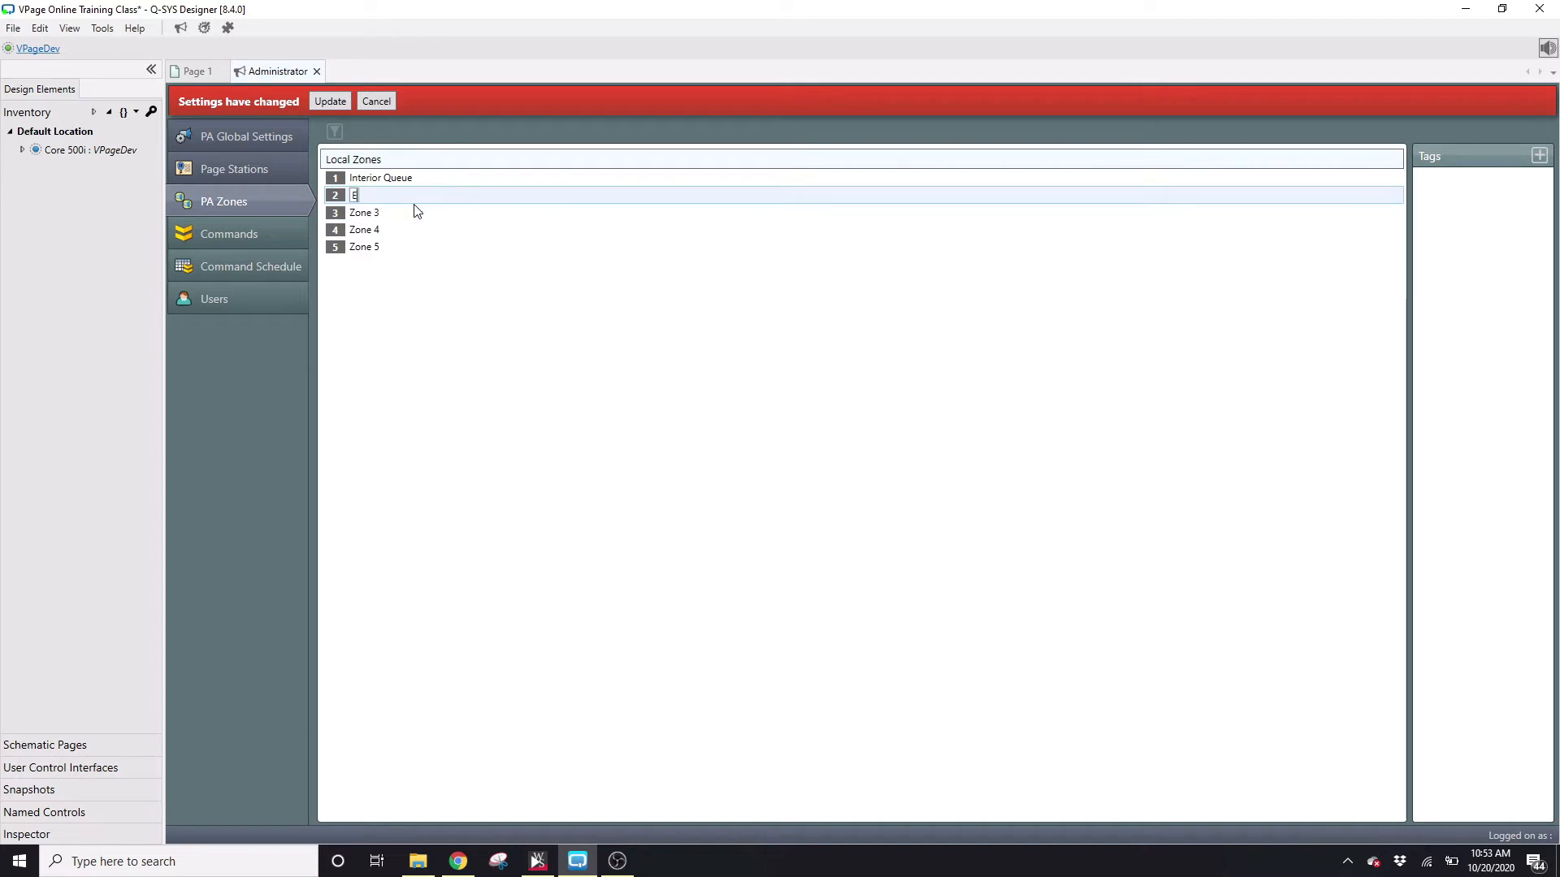
pyautogui.write('xterior Queue')
# Rename Zone 3 as Load and Zone 4 as Ride Track
pyautogui.doubleClick(371, 214)
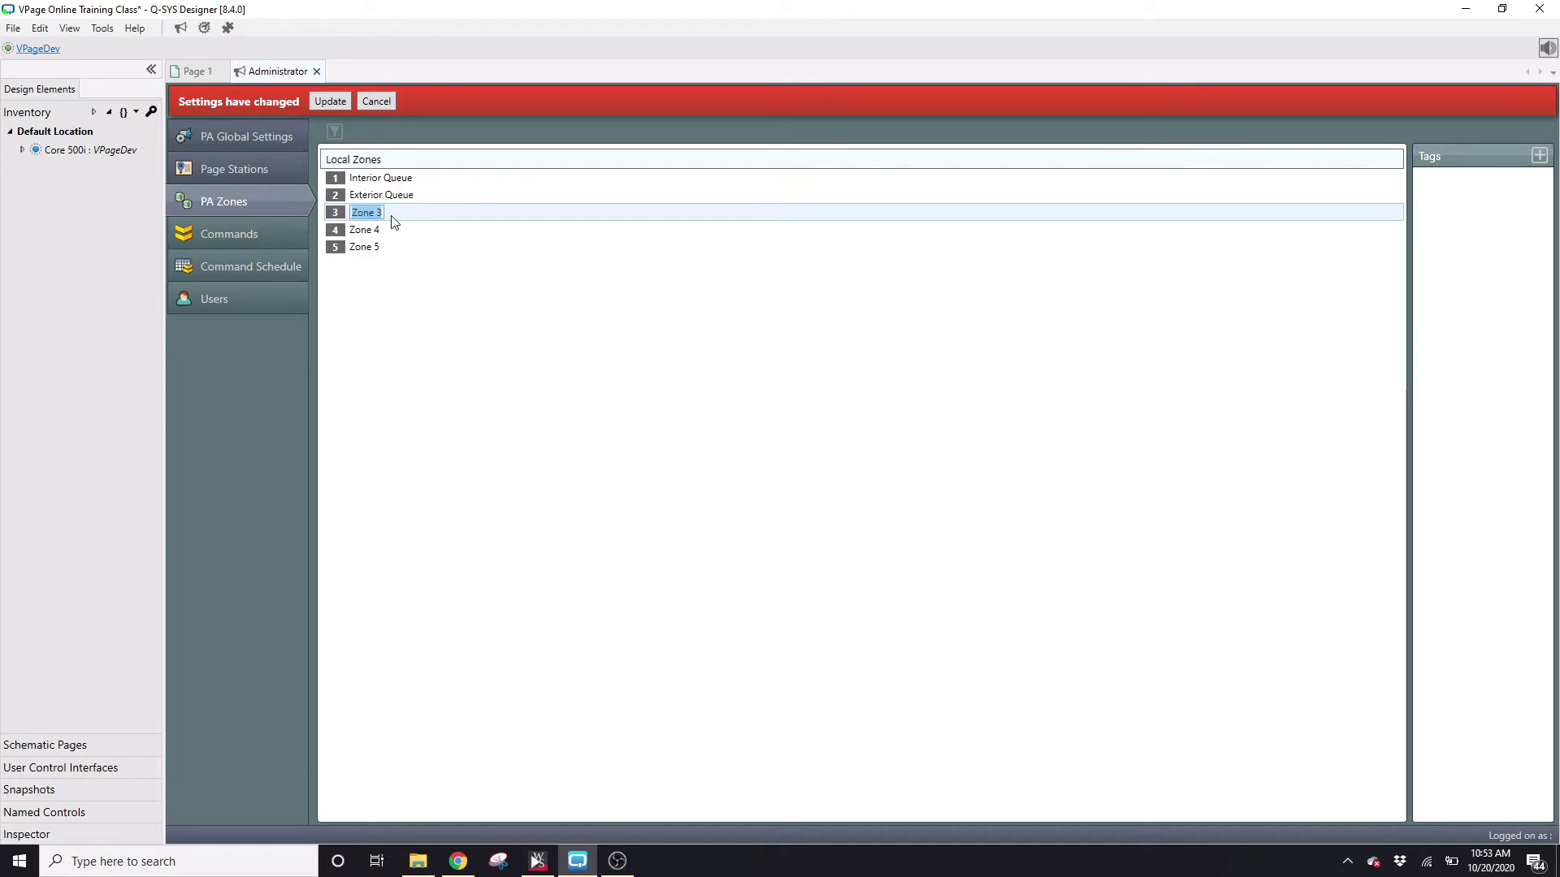
pyautogui.write('Load')
pyautogui.click(368, 233)
pyautogui.doubleClick(369, 234)
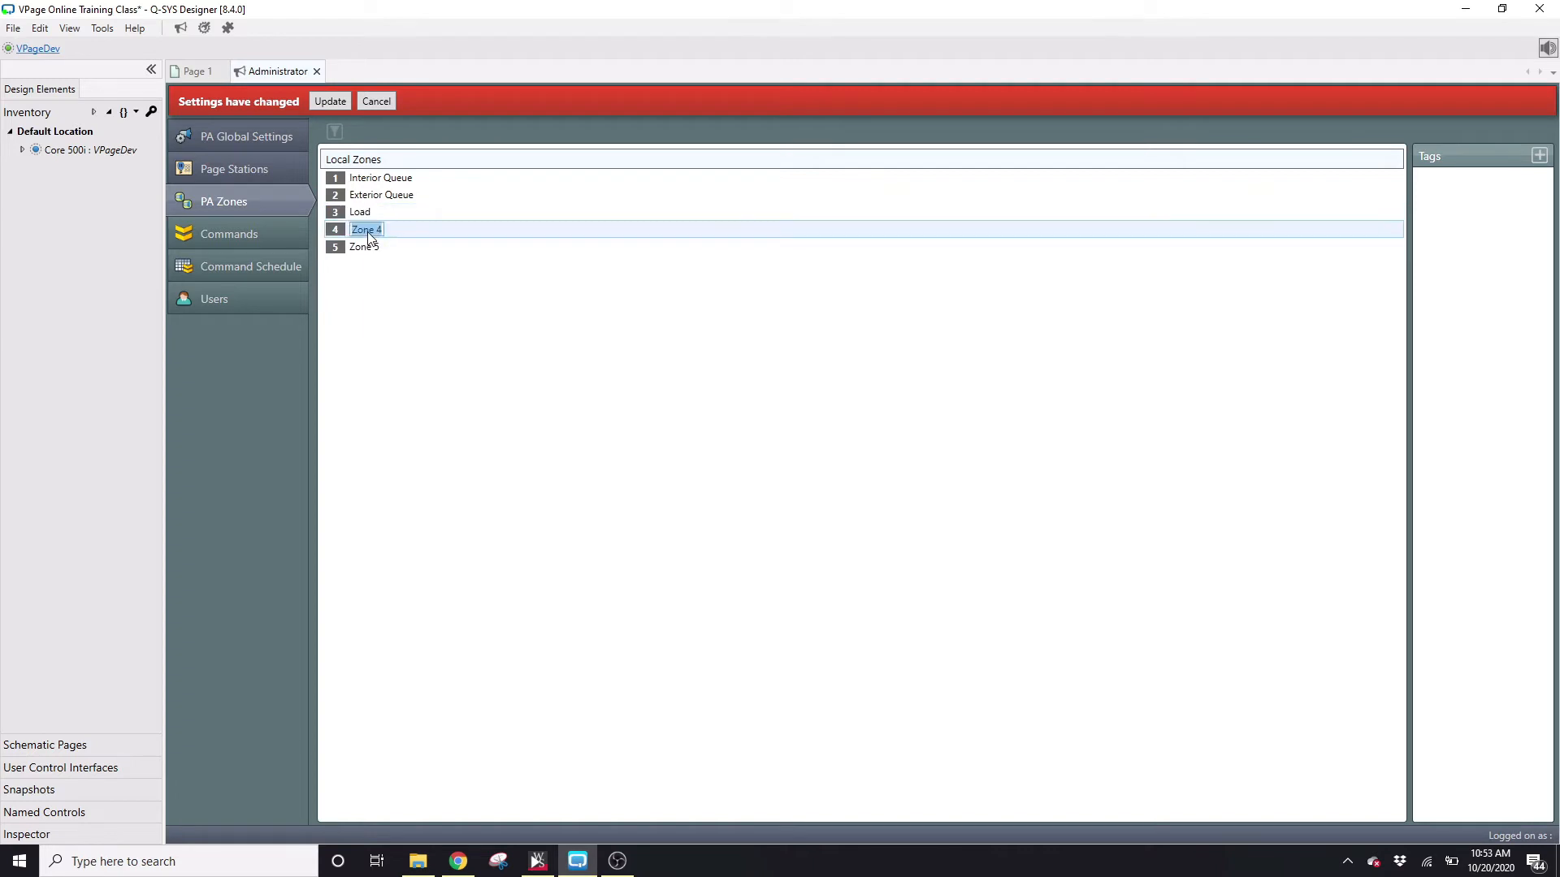
pyautogui.write('Ride Track')
pyautogui.press('Return')
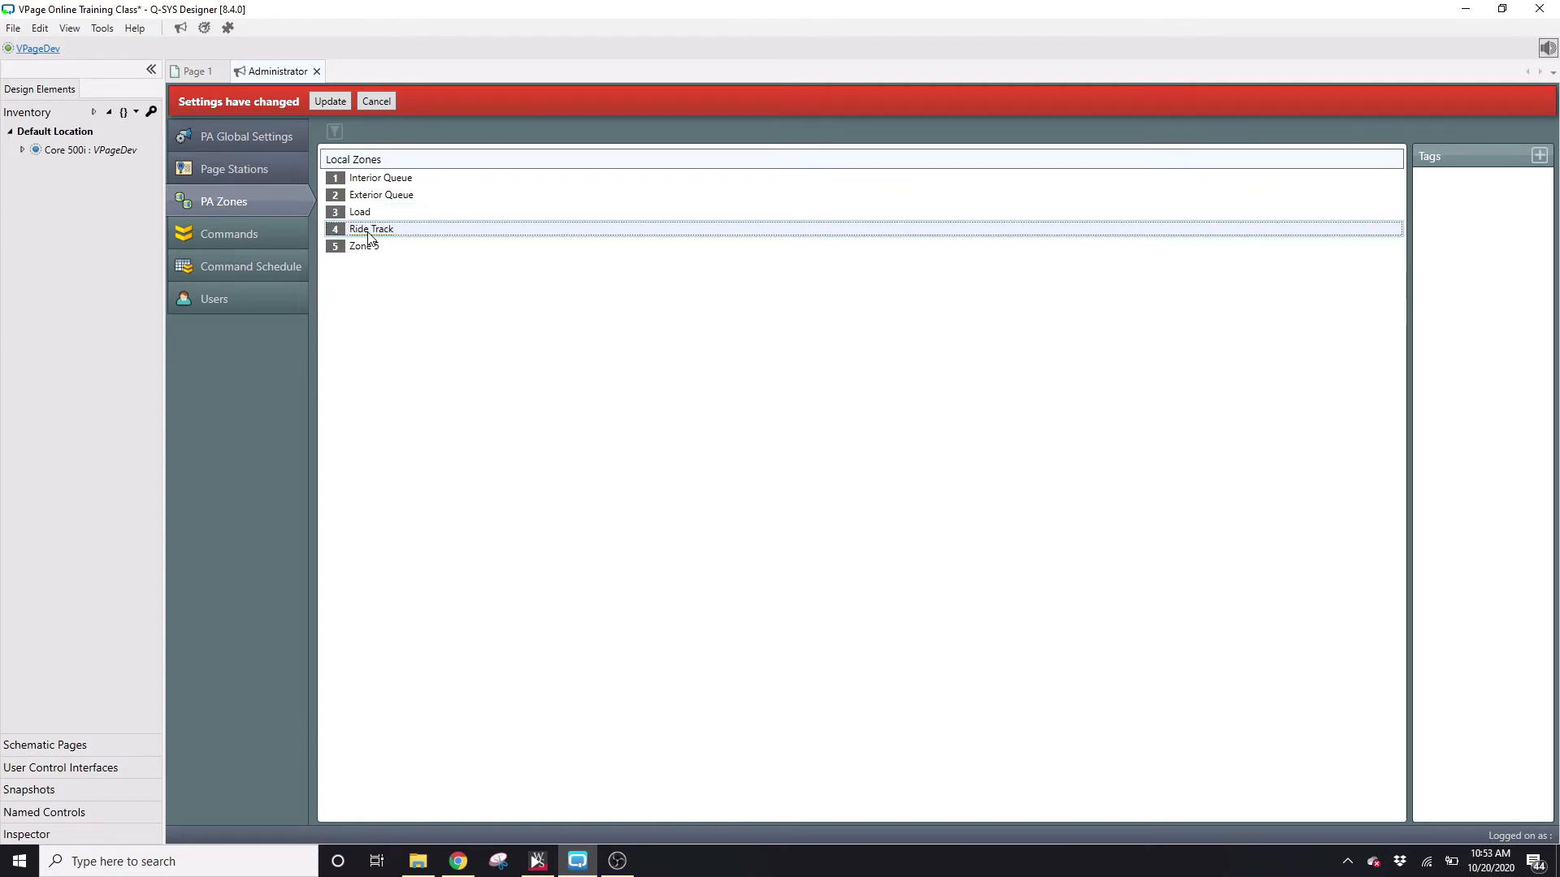
# Rename Zone 5 as Unload
pyautogui.click(367, 247)
pyautogui.click(366, 248)
pyautogui.write('Un')
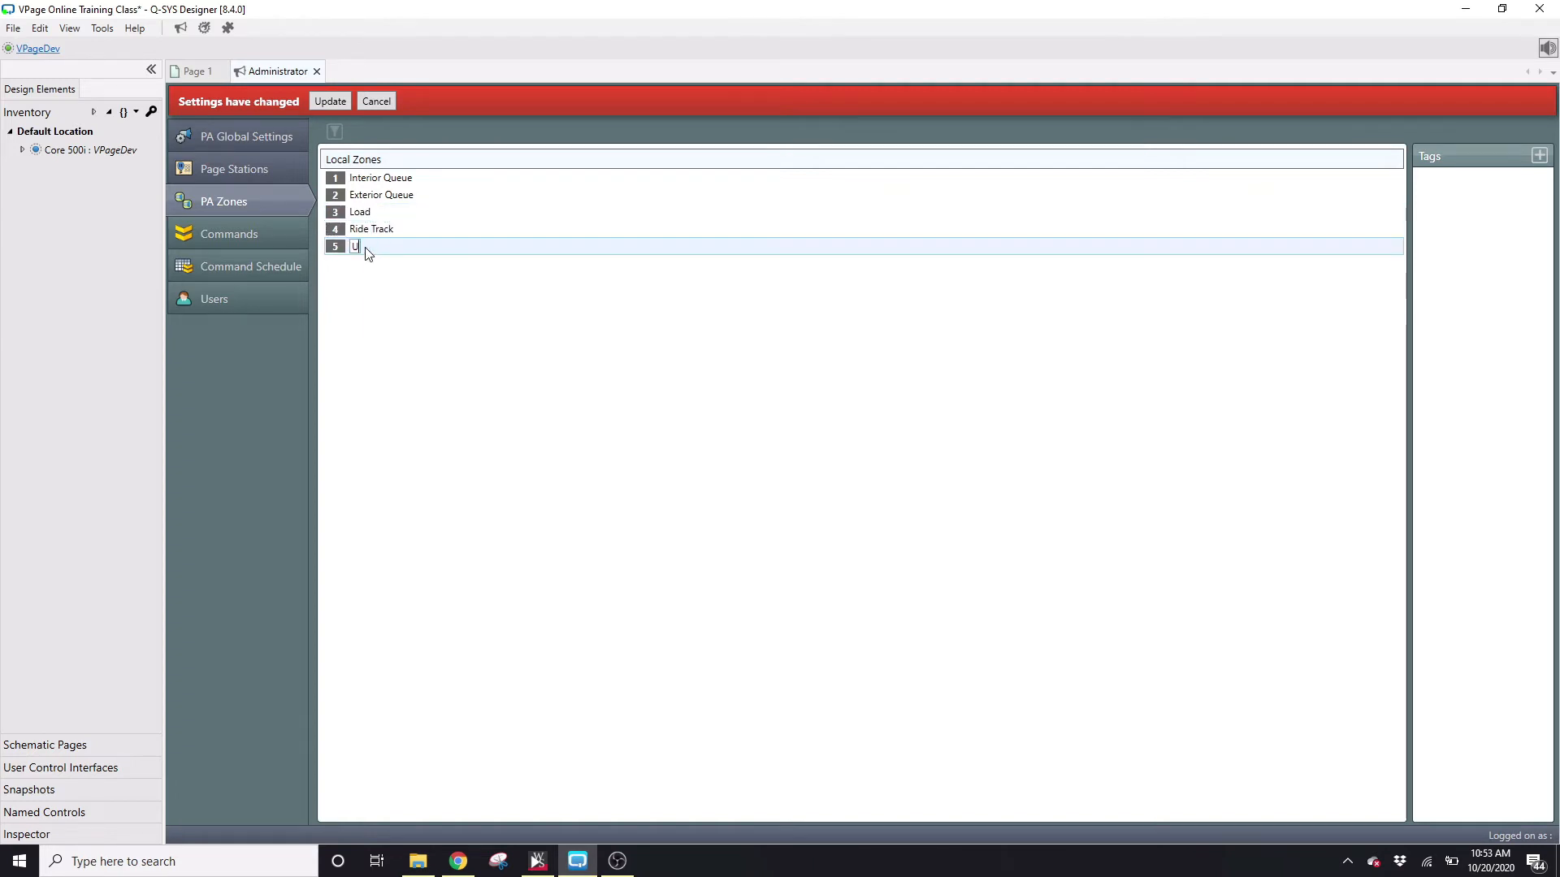
pyautogui.write('load')
pyautogui.press('Return')
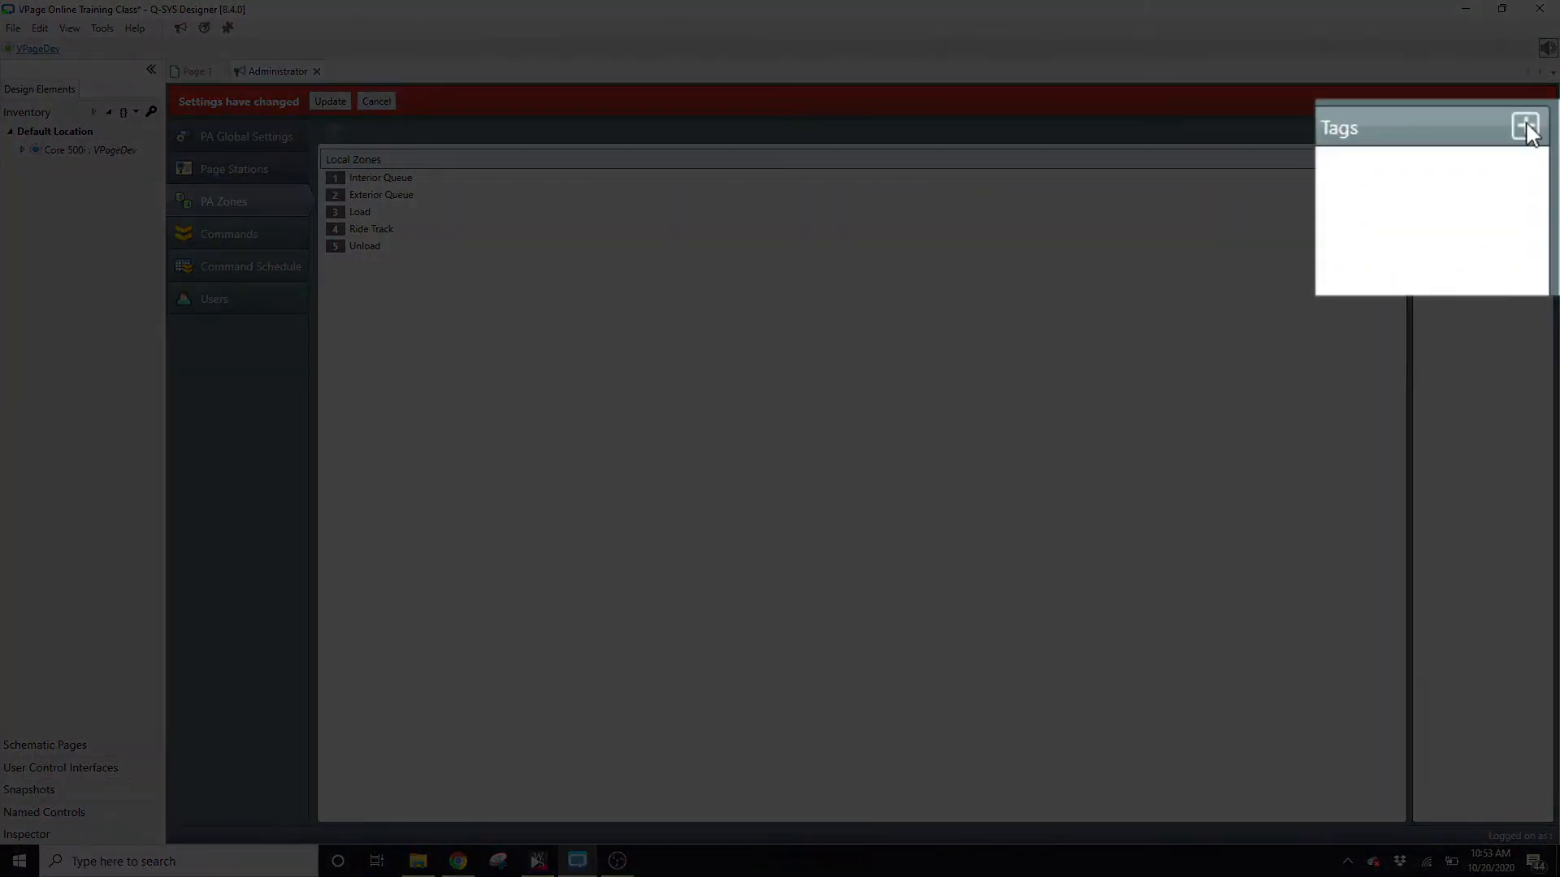
# Create two zone tags named All Queue and All Zones
pyautogui.click(1529, 136)
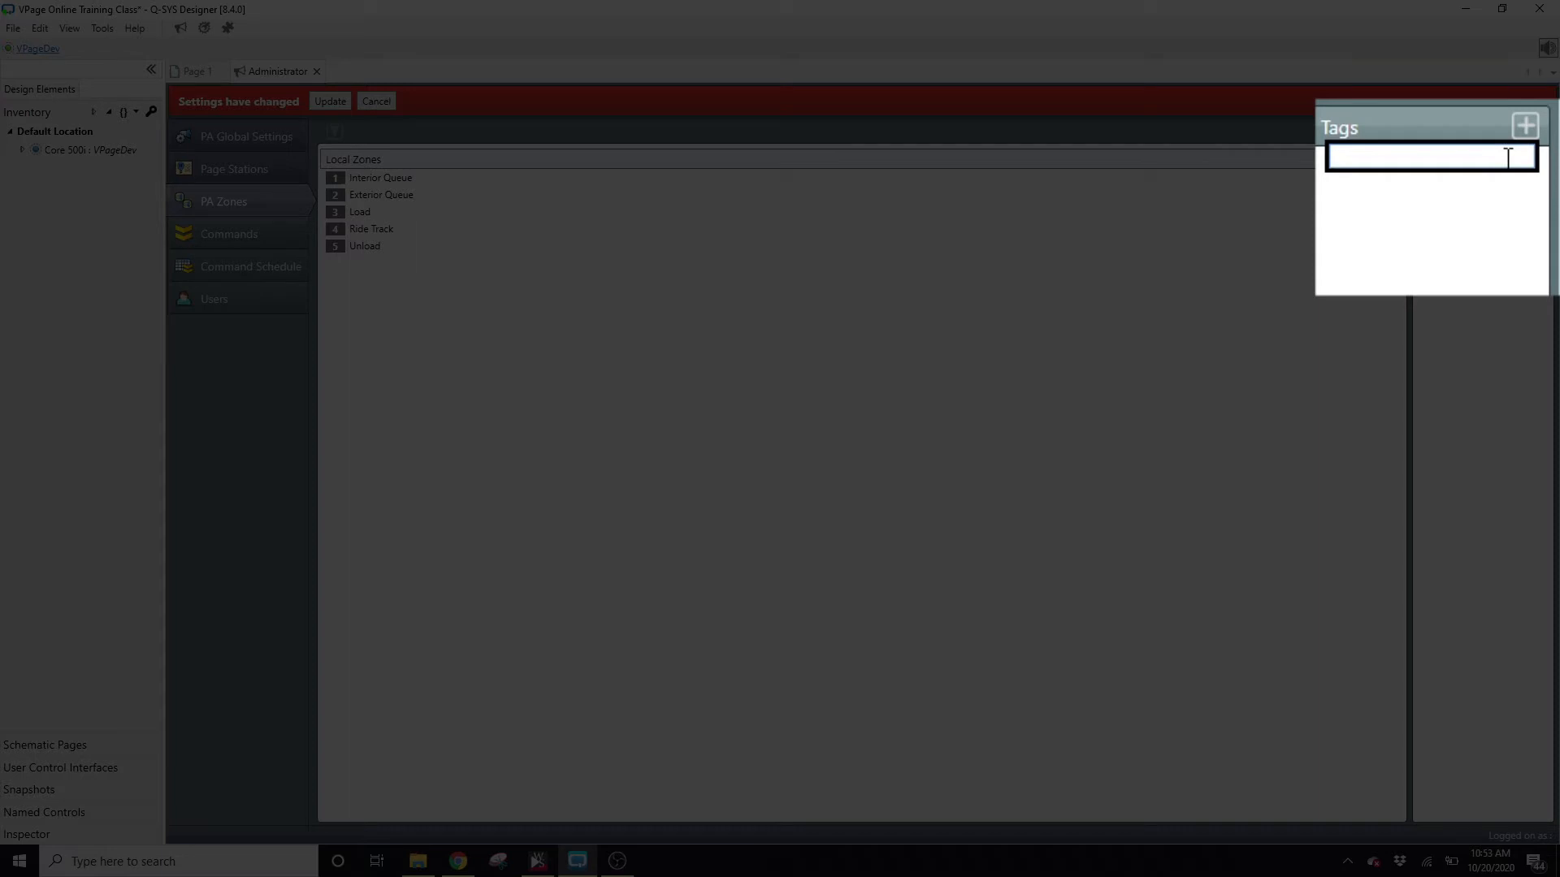
pyautogui.write('All Queue')
pyautogui.press('Return')
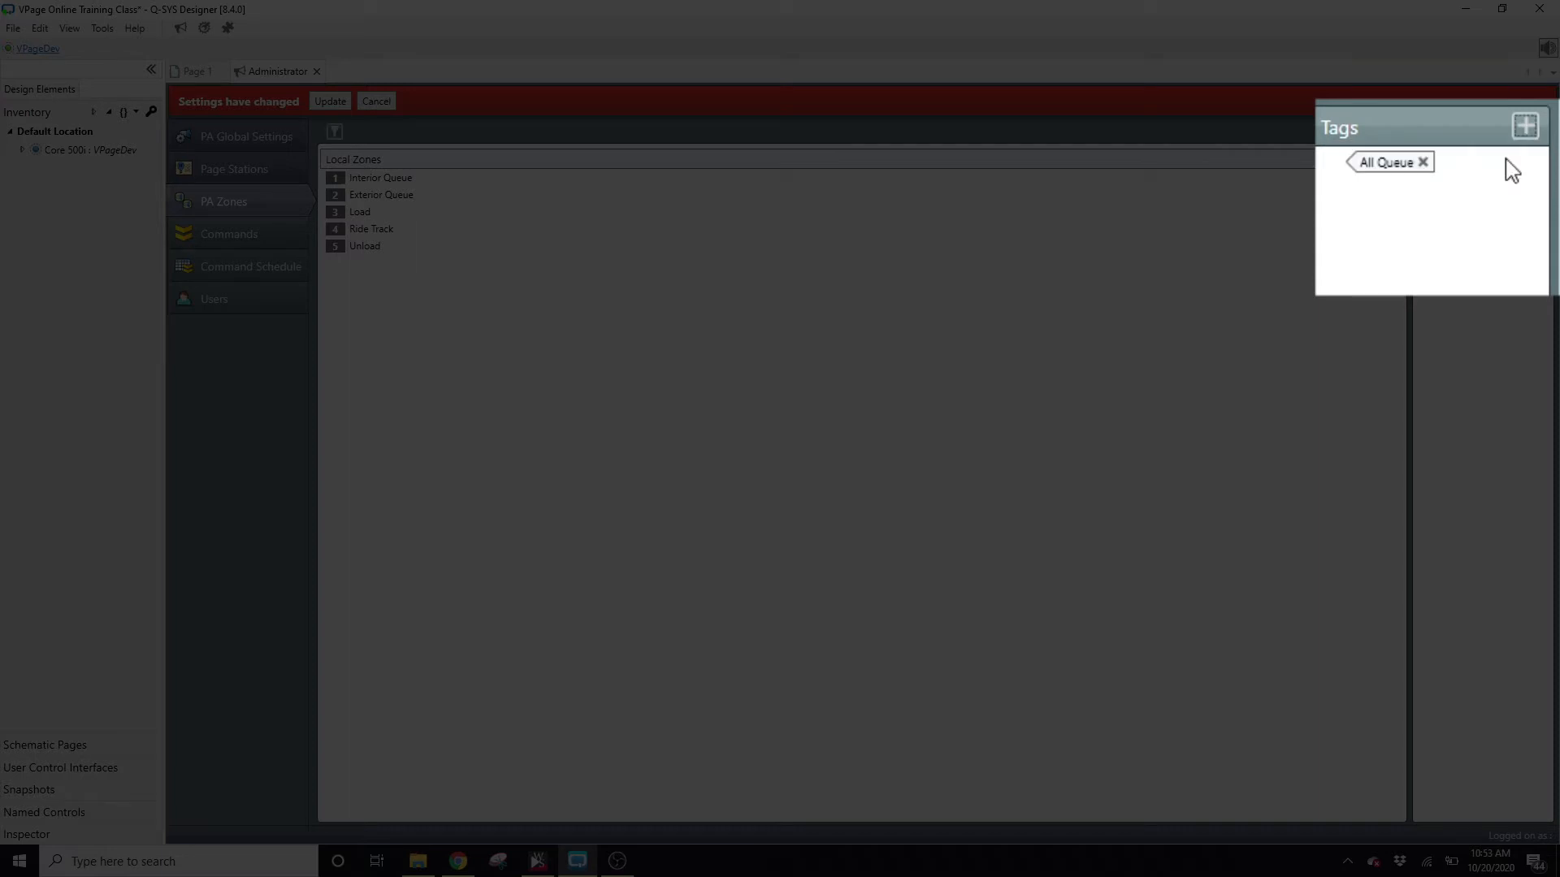
pyautogui.click(1524, 127)
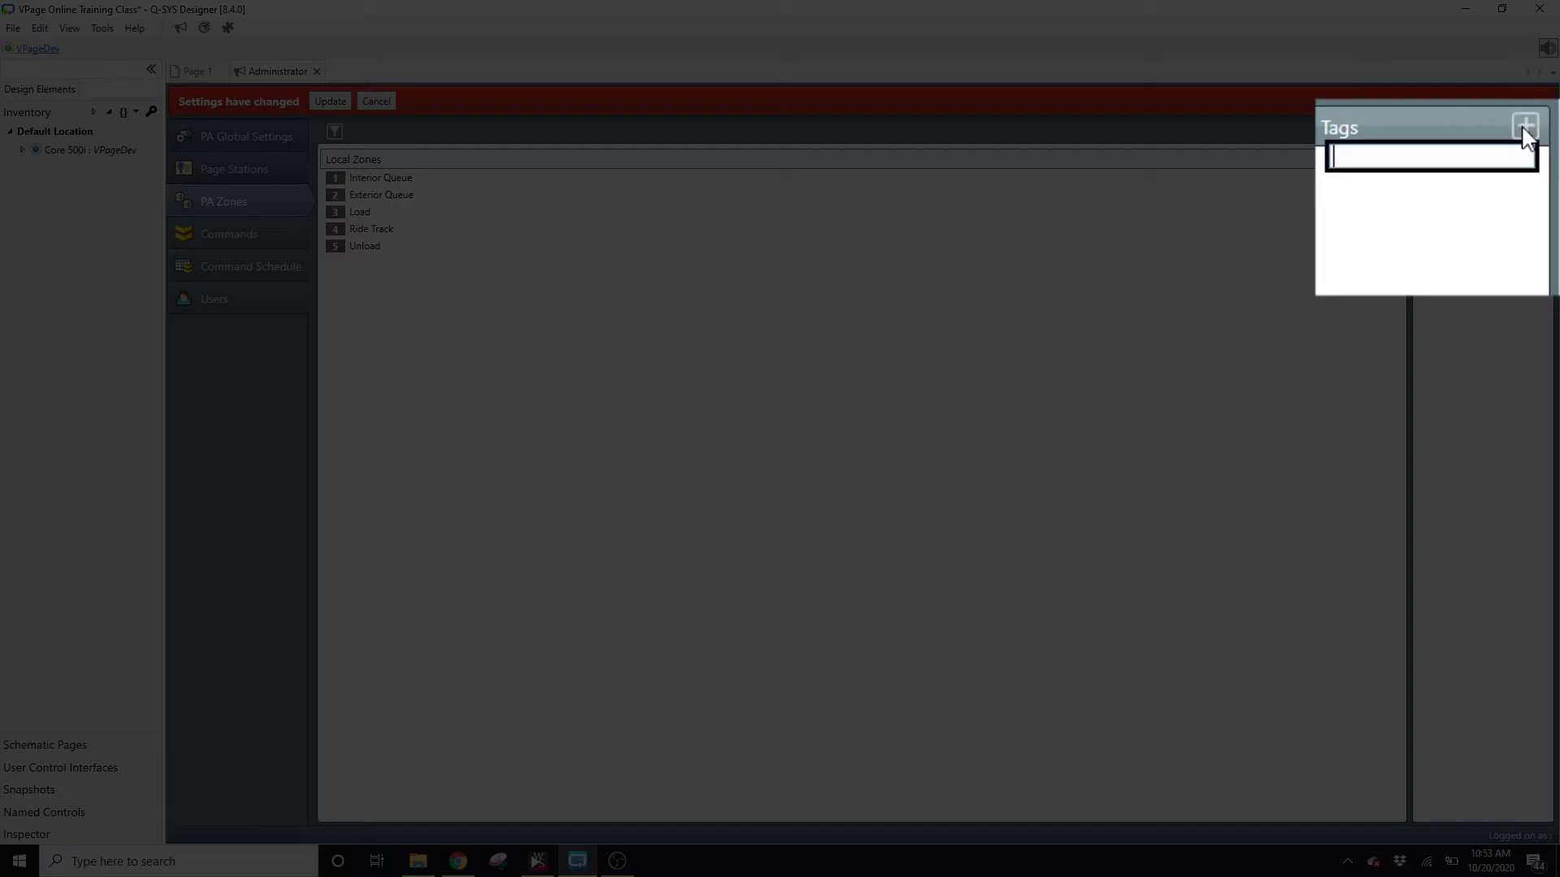
pyautogui.write('All Zones')
pyautogui.press('Return')
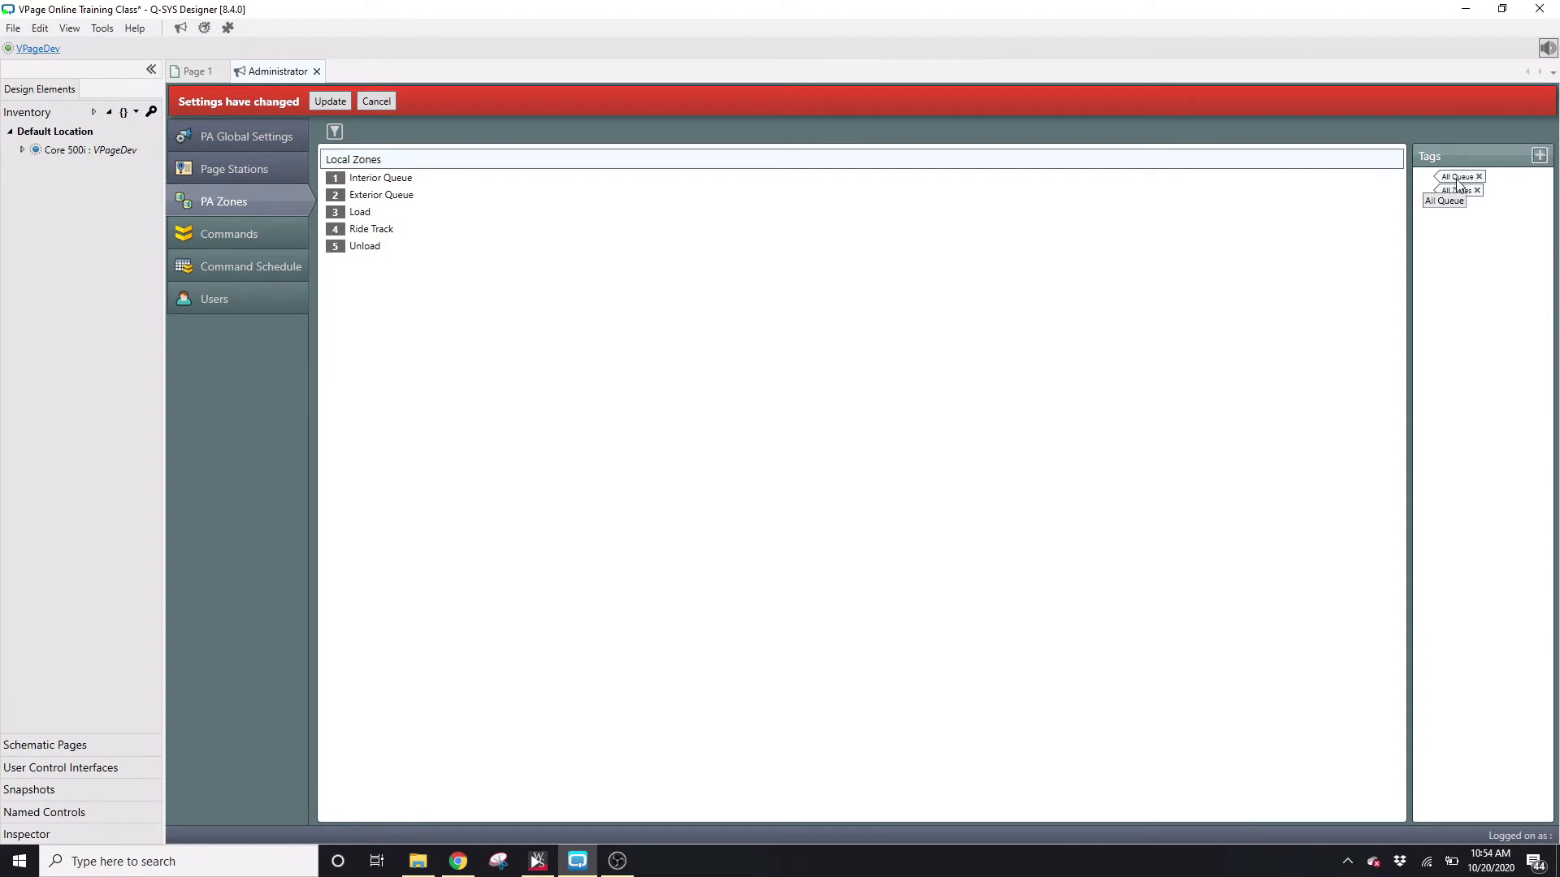
# Tag the Interior and Exterior Queue zones with All Queue, tag all five zones with All Zones, and apply the changed settings
pyautogui.moveTo(1459, 185); pyautogui.dragTo(1323, 188)
pyautogui.moveTo(1459, 179); pyautogui.dragTo(1373, 197)
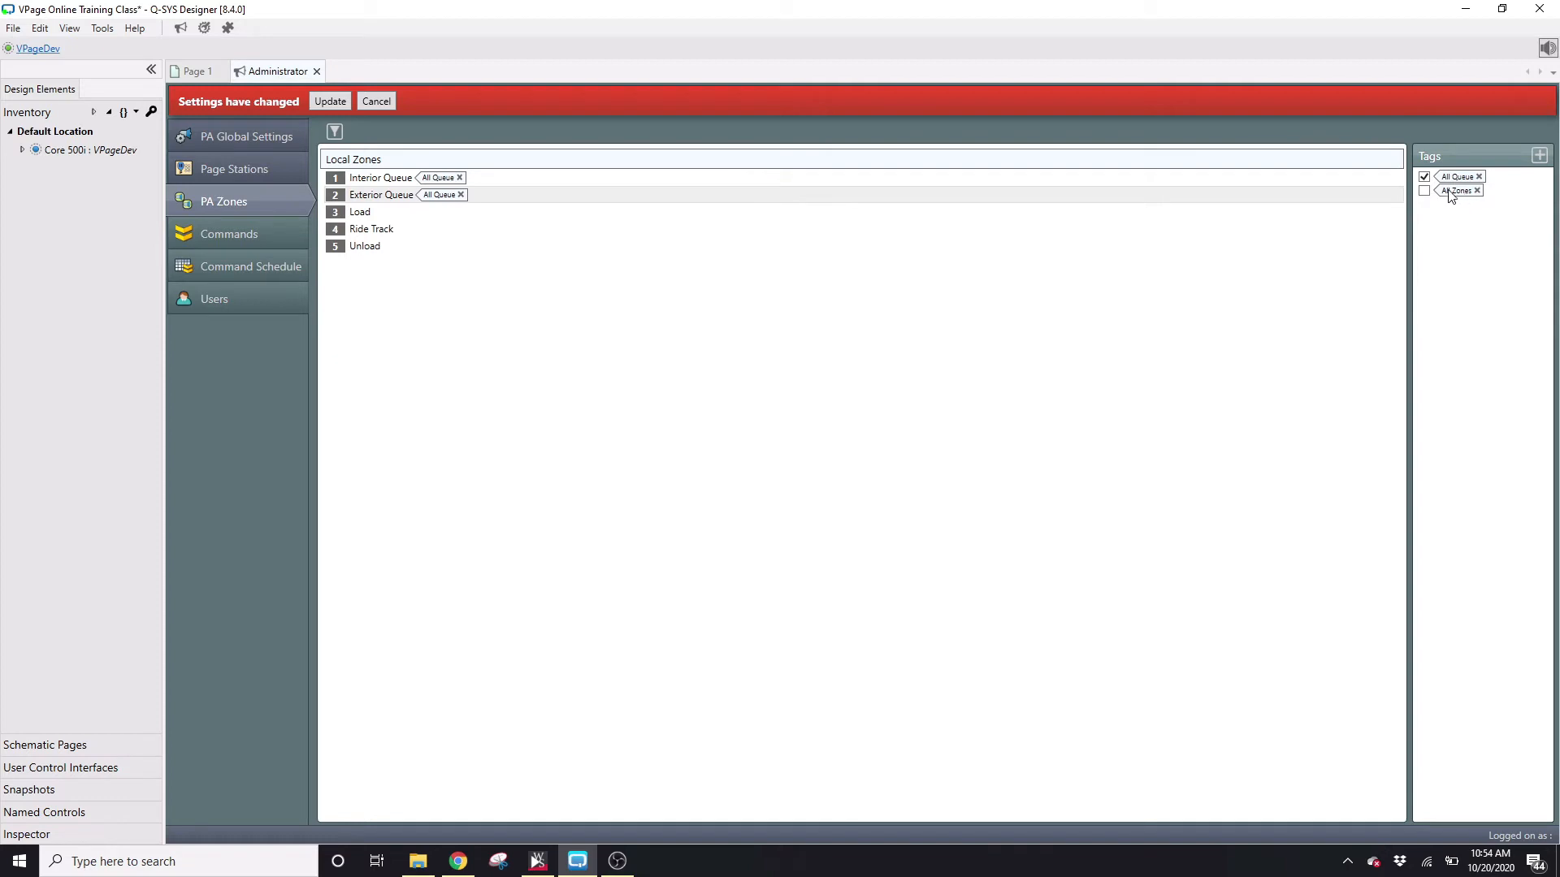
pyautogui.moveTo(1427, 197); pyautogui.dragTo(1334, 184)
pyautogui.moveTo(1444, 193); pyautogui.dragTo(1356, 197)
pyautogui.moveTo(1454, 193); pyautogui.dragTo(1365, 255)
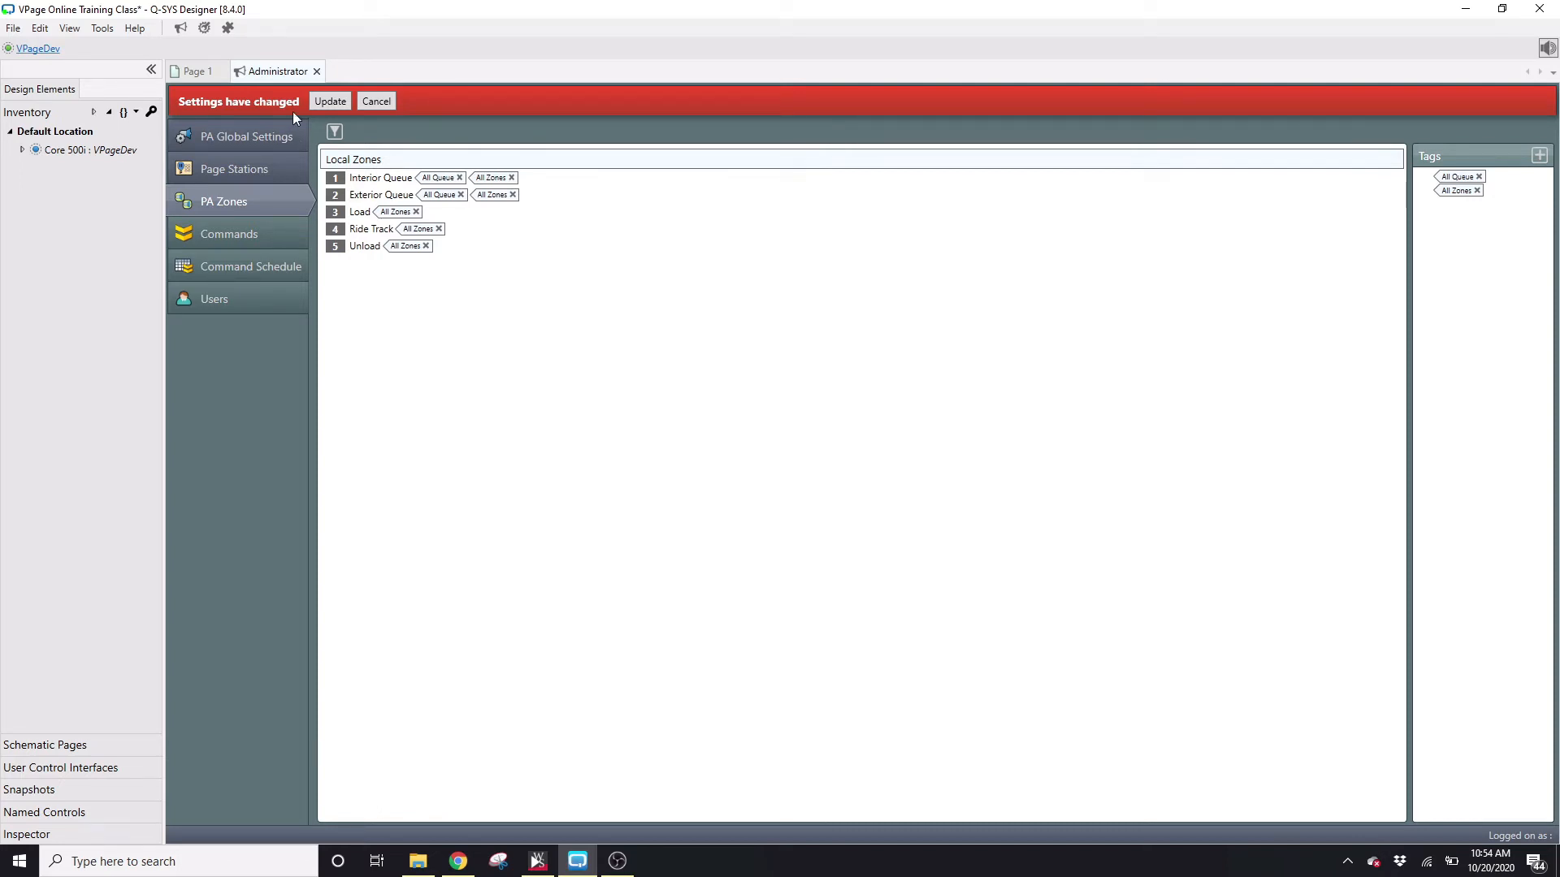
pyautogui.click(331, 99)
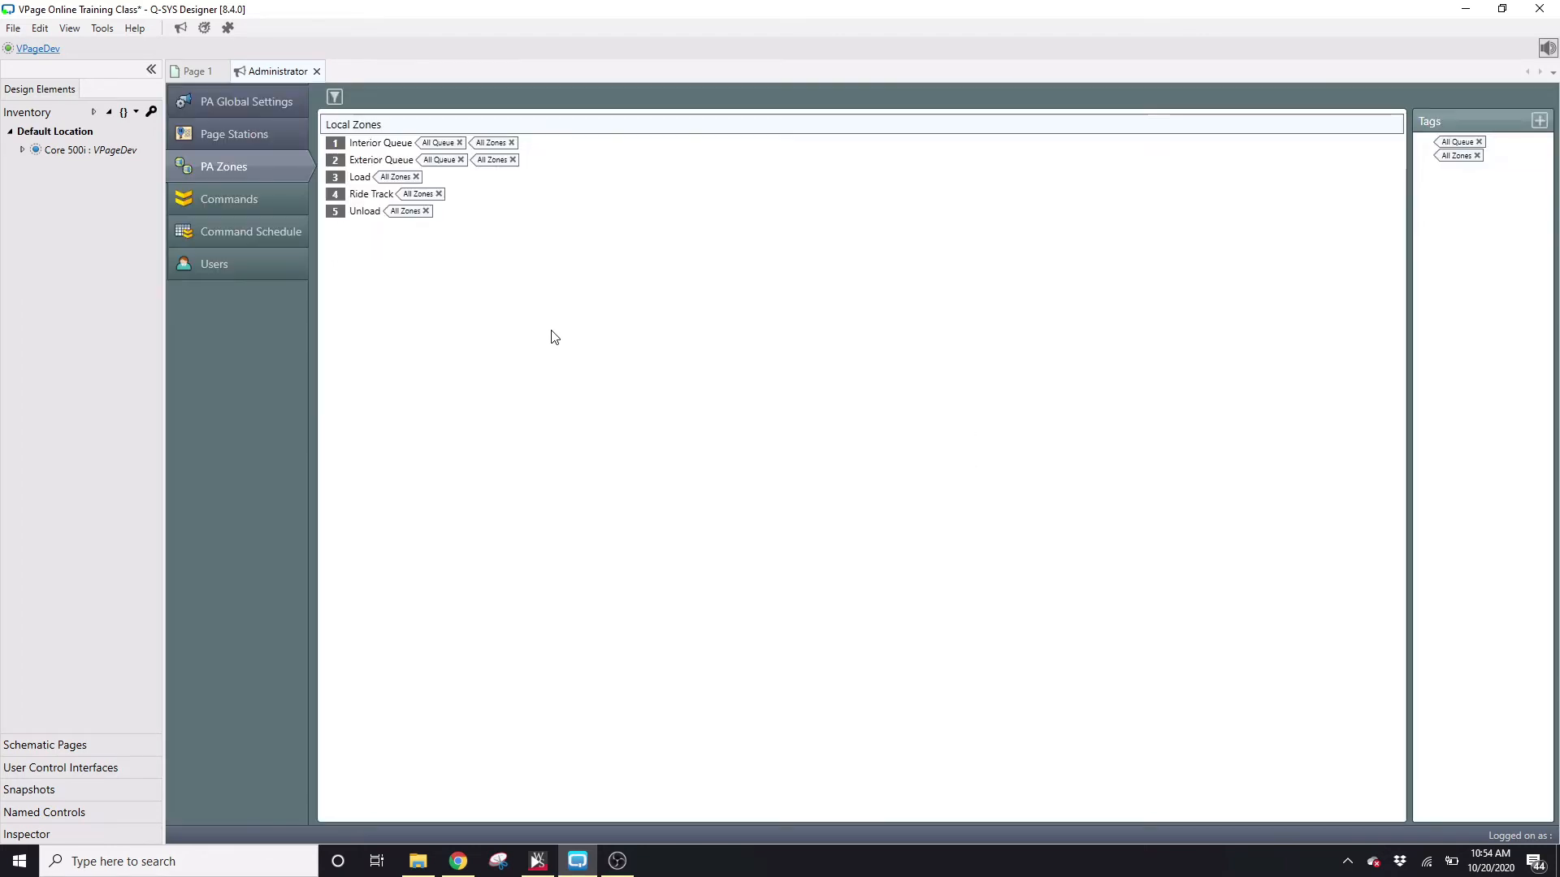
# Try renaming and reordering the priority levels in the PA global settings, and apply the settings
pyautogui.click(268, 100)
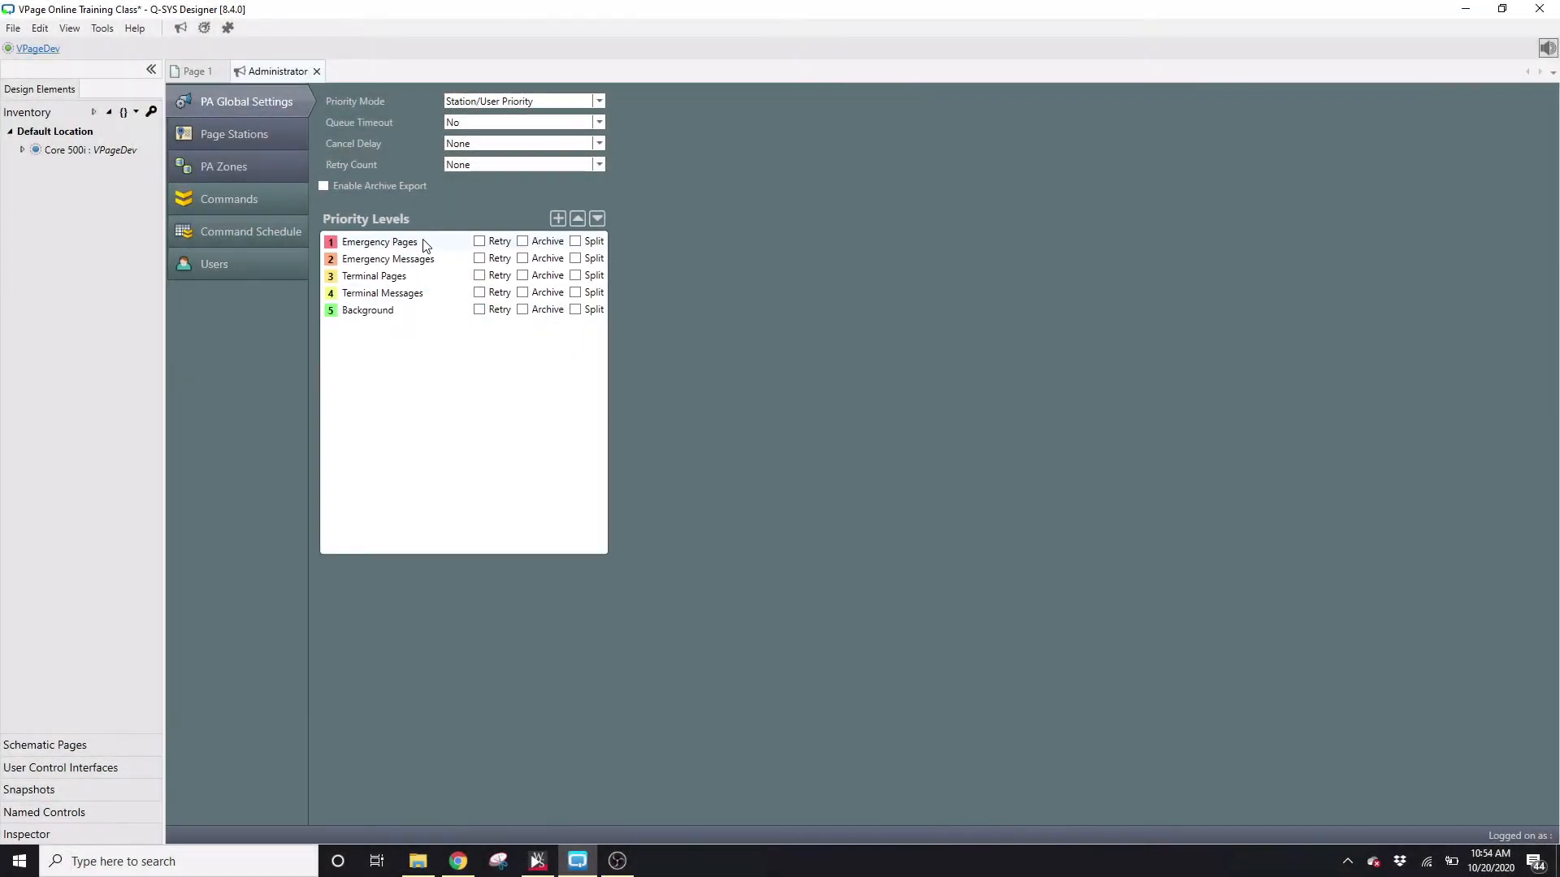
pyautogui.click(411, 244)
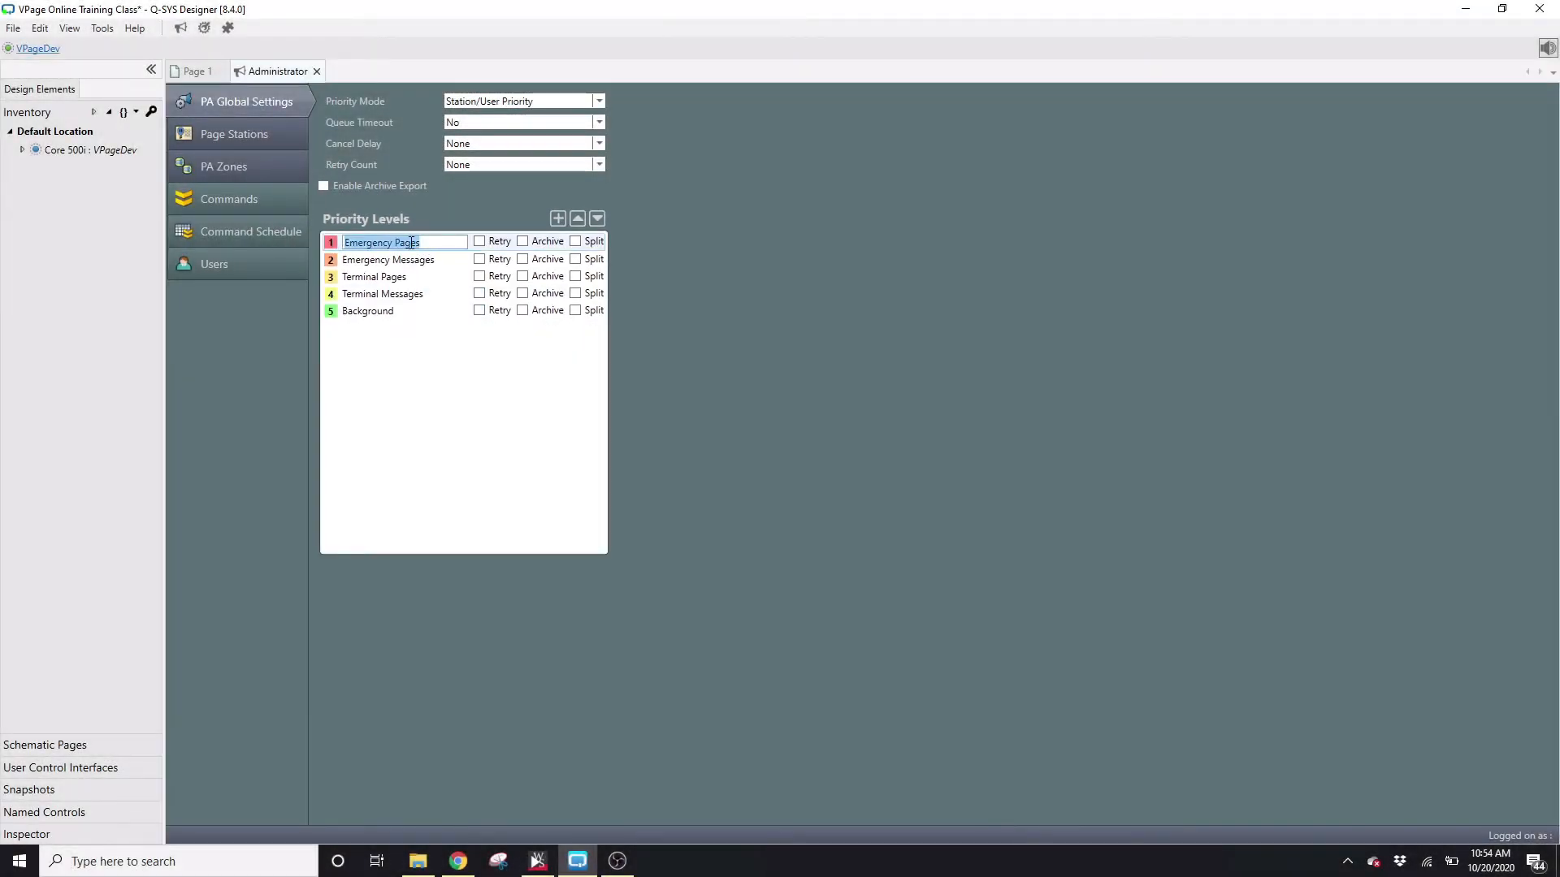
pyautogui.click(568, 389)
pyautogui.moveTo(424, 262); pyautogui.dragTo(428, 308)
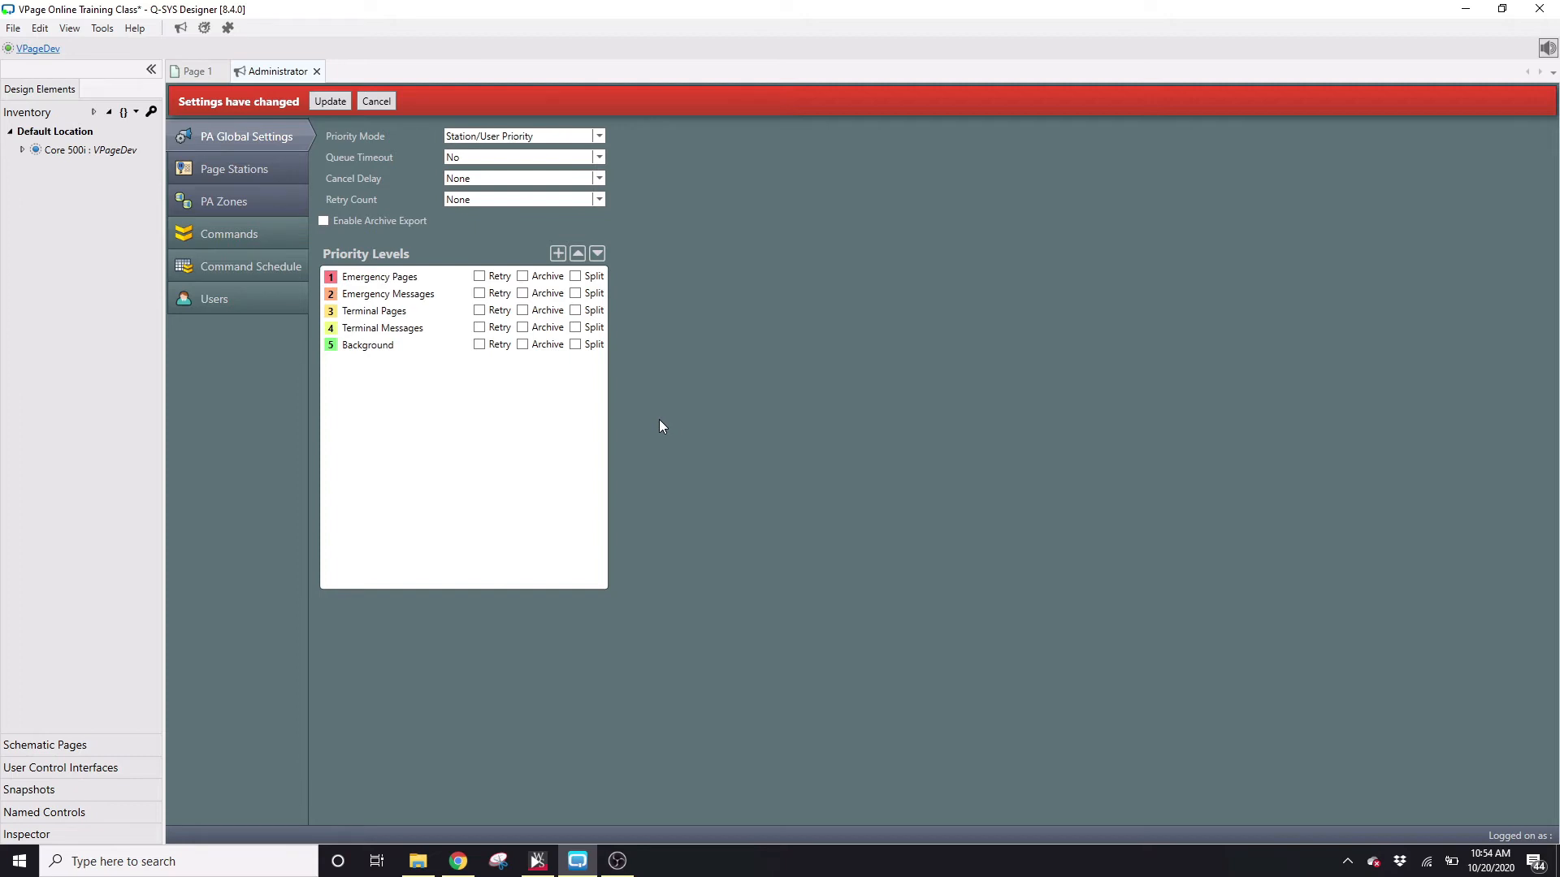
pyautogui.click(334, 101)
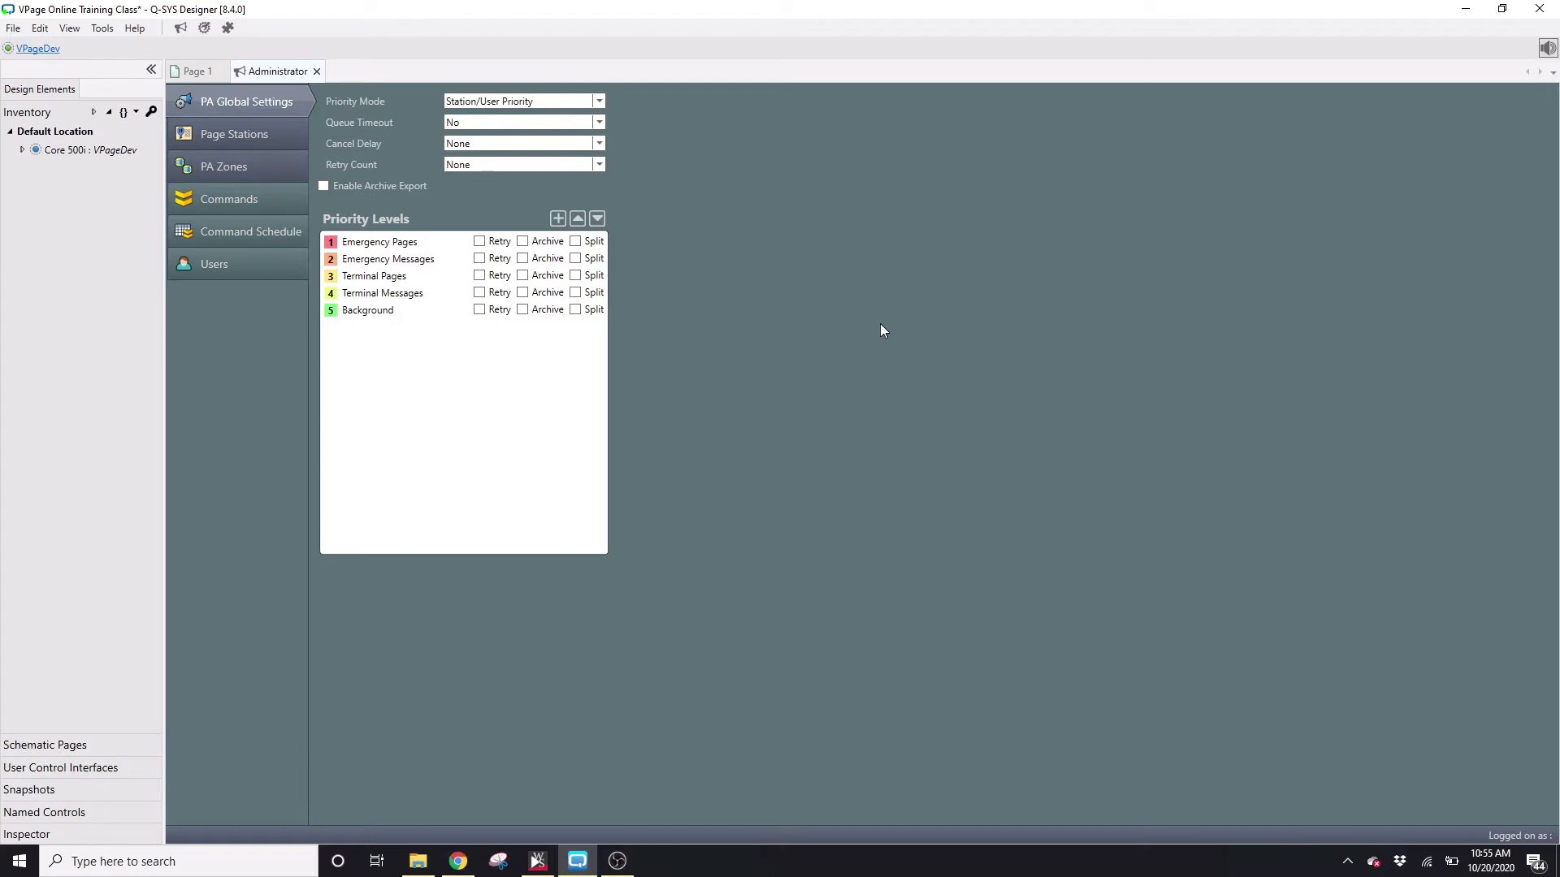
# Close the Administrator and open the control window of the Load VP4X paging station beside its block
pyautogui.click(316, 71)
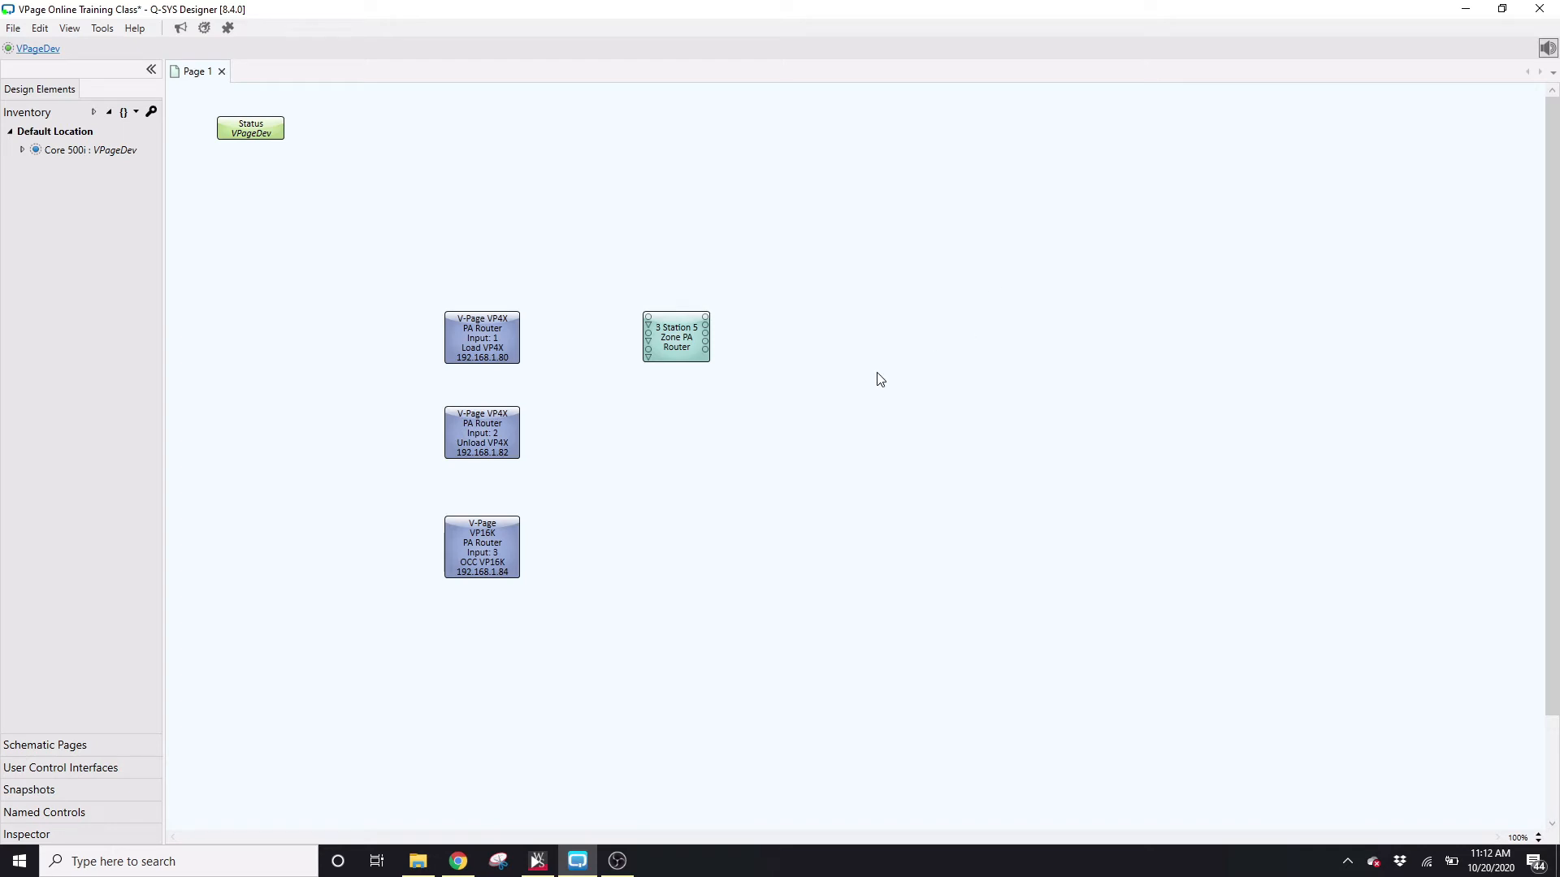
pyautogui.click(510, 336)
pyautogui.doubleClick(509, 336)
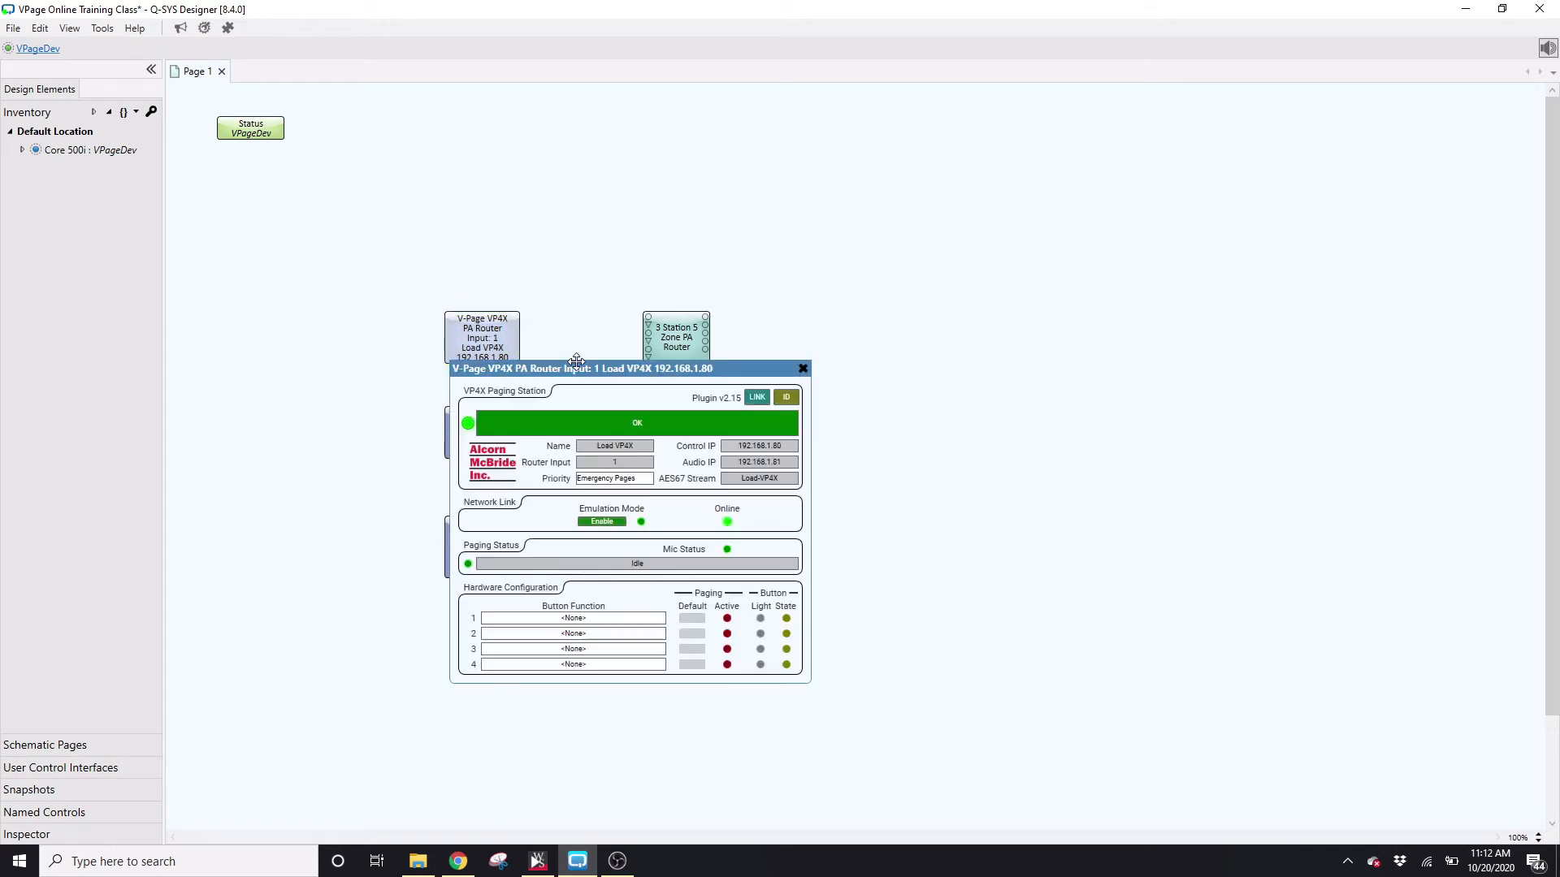
pyautogui.moveTo(587, 363); pyautogui.dragTo(691, 286)
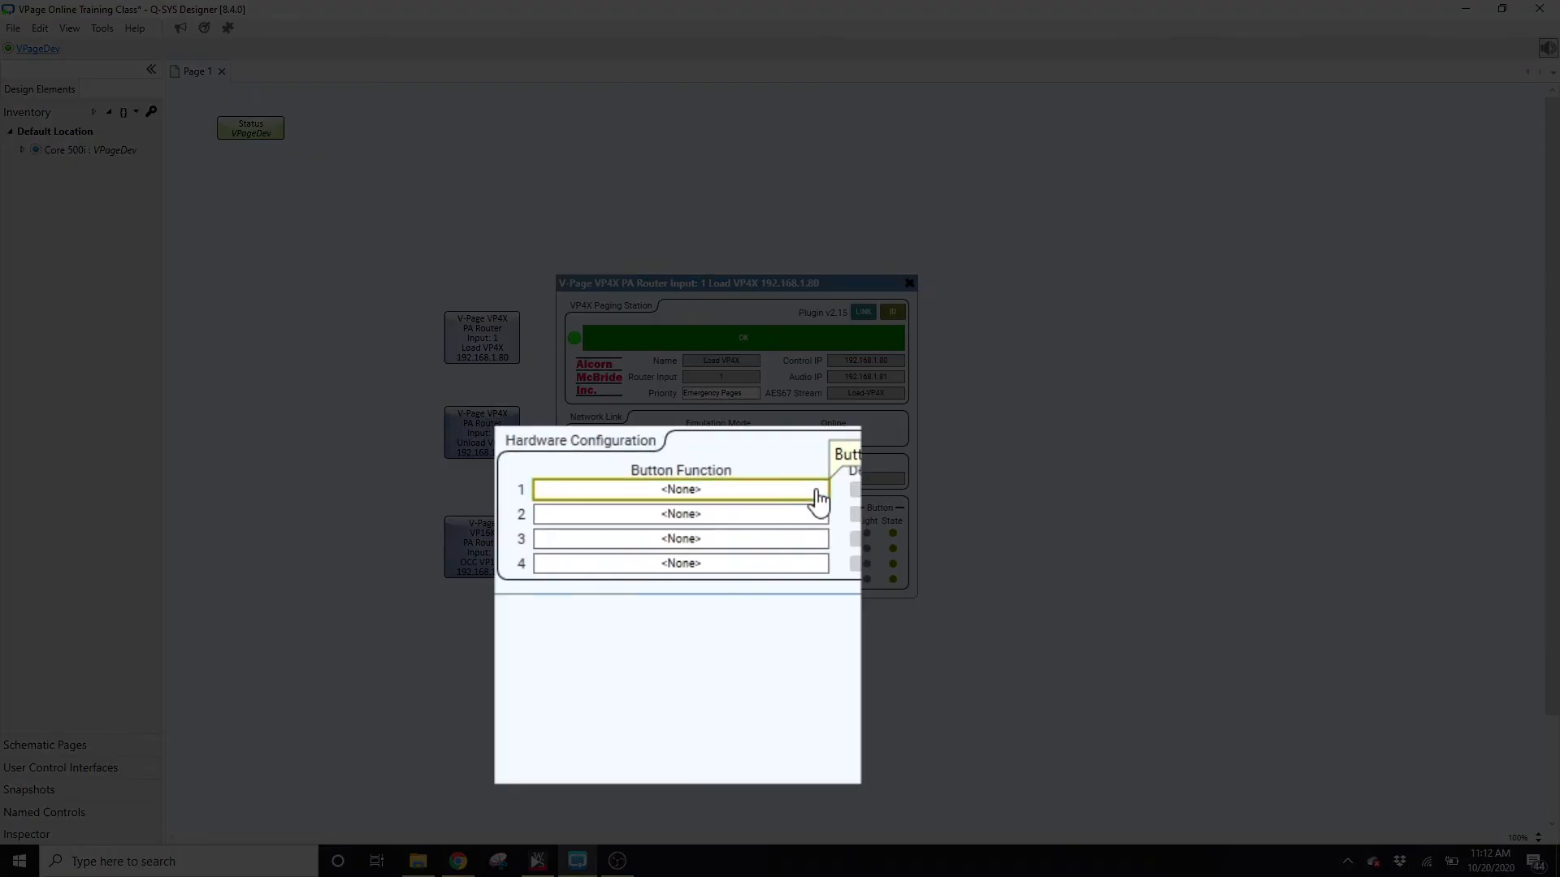
# Assign the Load VP4X button functions: 3-Load to button 1, 4-Ride Track to button 2 and Tag:All Zones to button 3
pyautogui.click(763, 534)
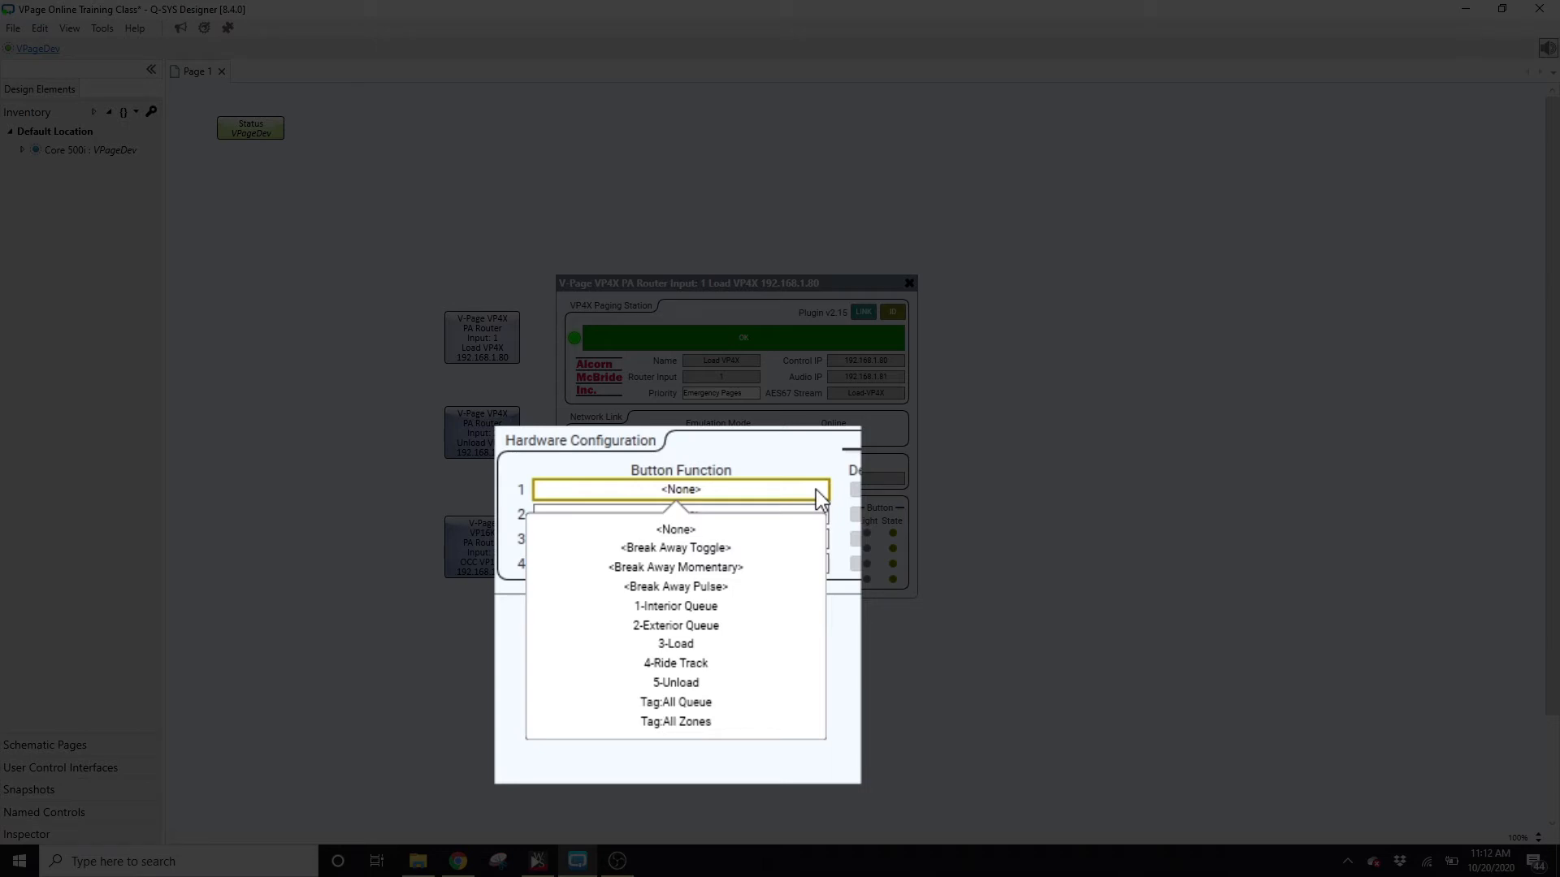
pyautogui.click(748, 644)
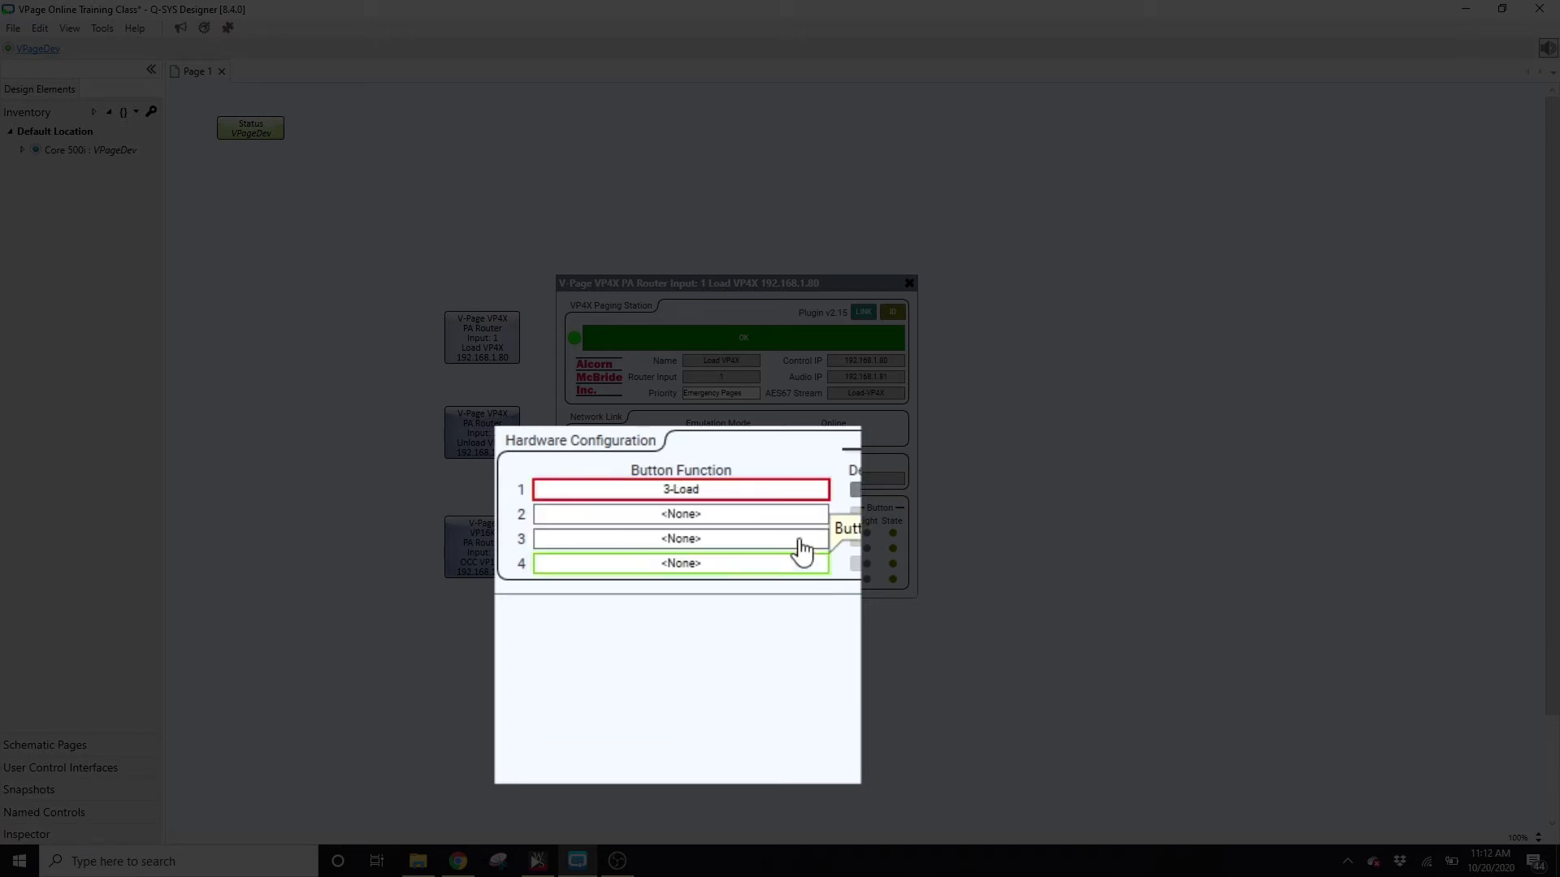
pyautogui.click(807, 514)
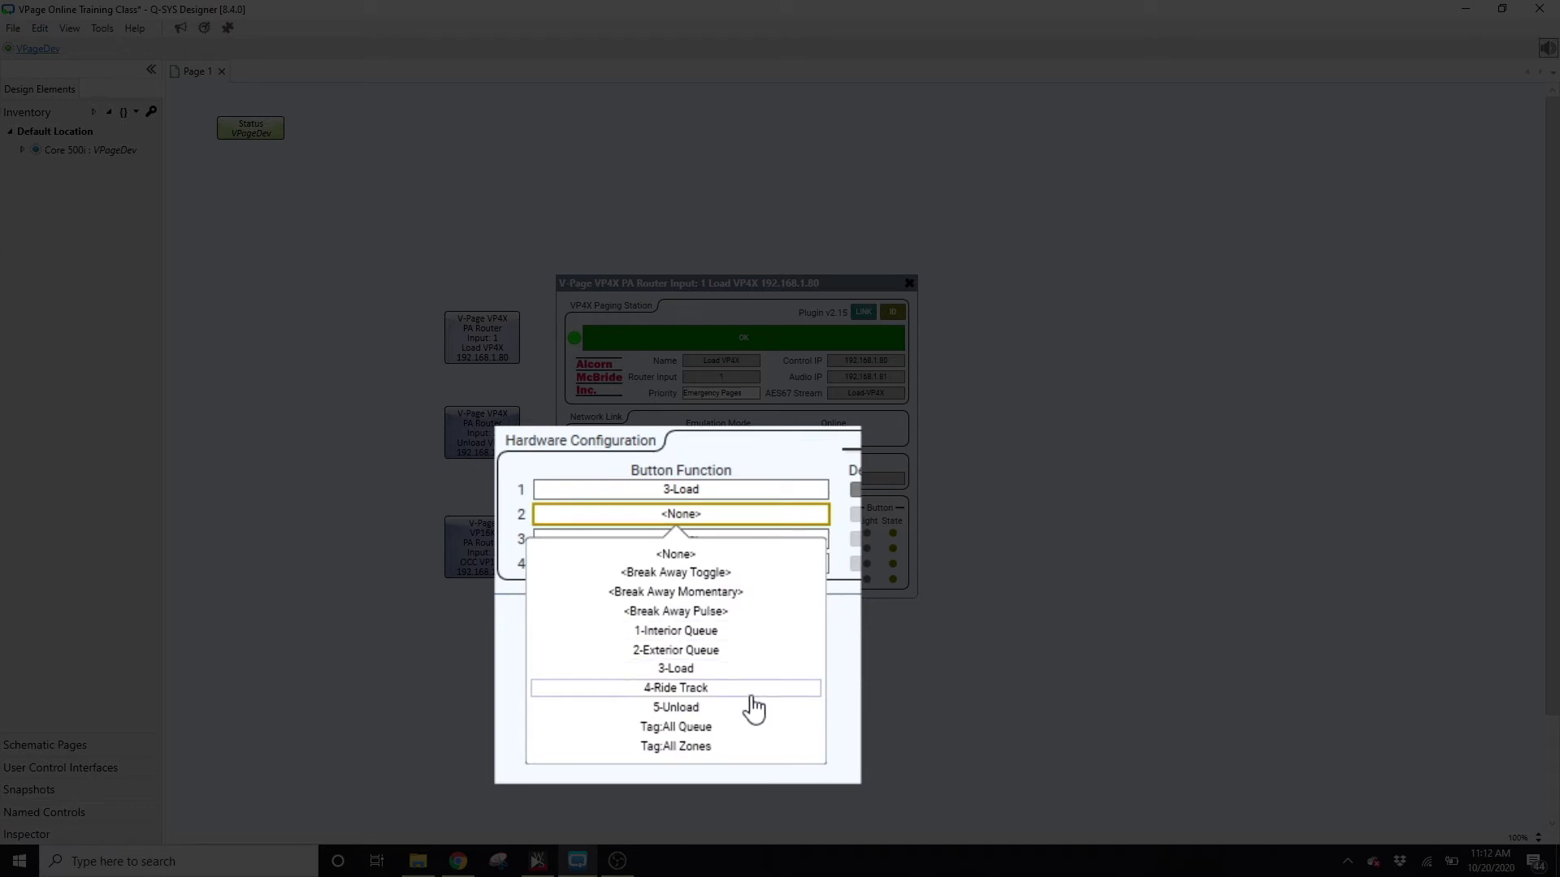
pyautogui.click(752, 695)
pyautogui.click(795, 538)
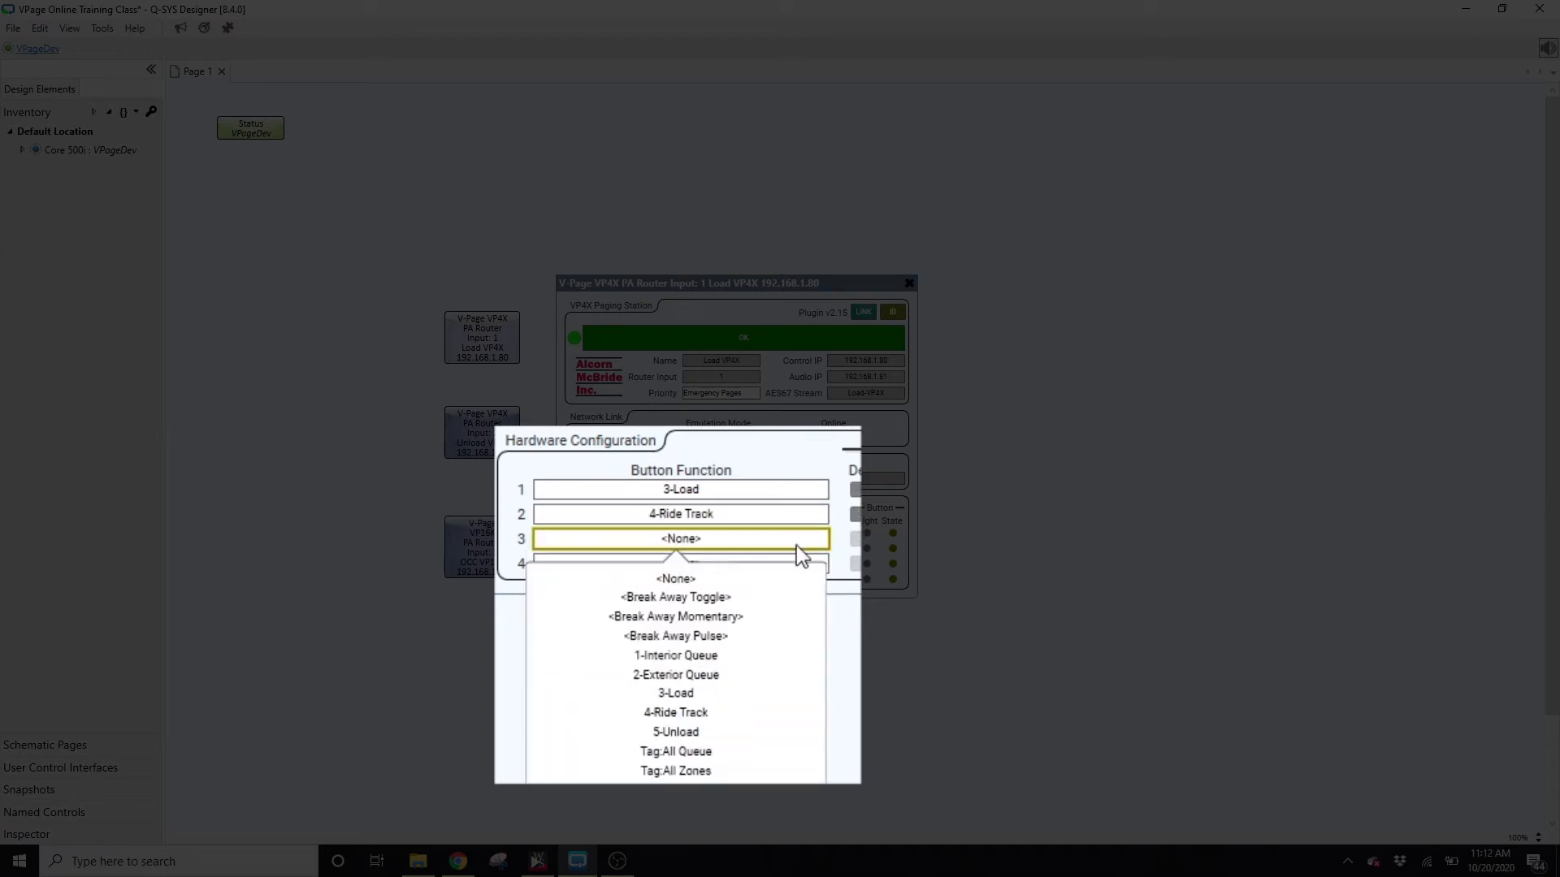
pyautogui.click(758, 771)
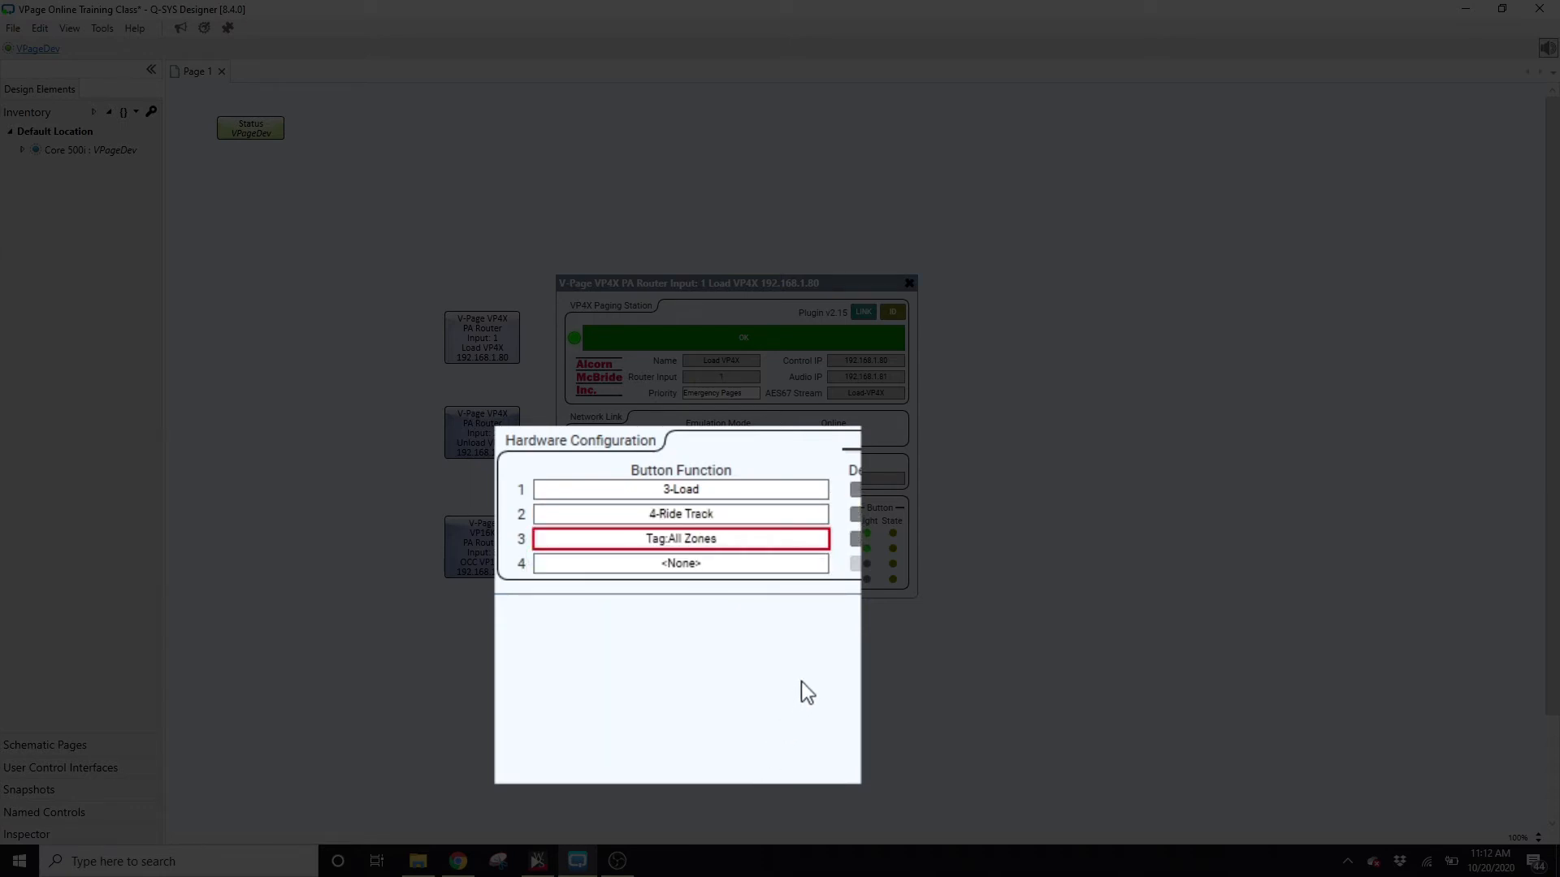
# Assign the Break Away Pulse function to button 4 of the Load VP4X paging station
pyautogui.click(798, 567)
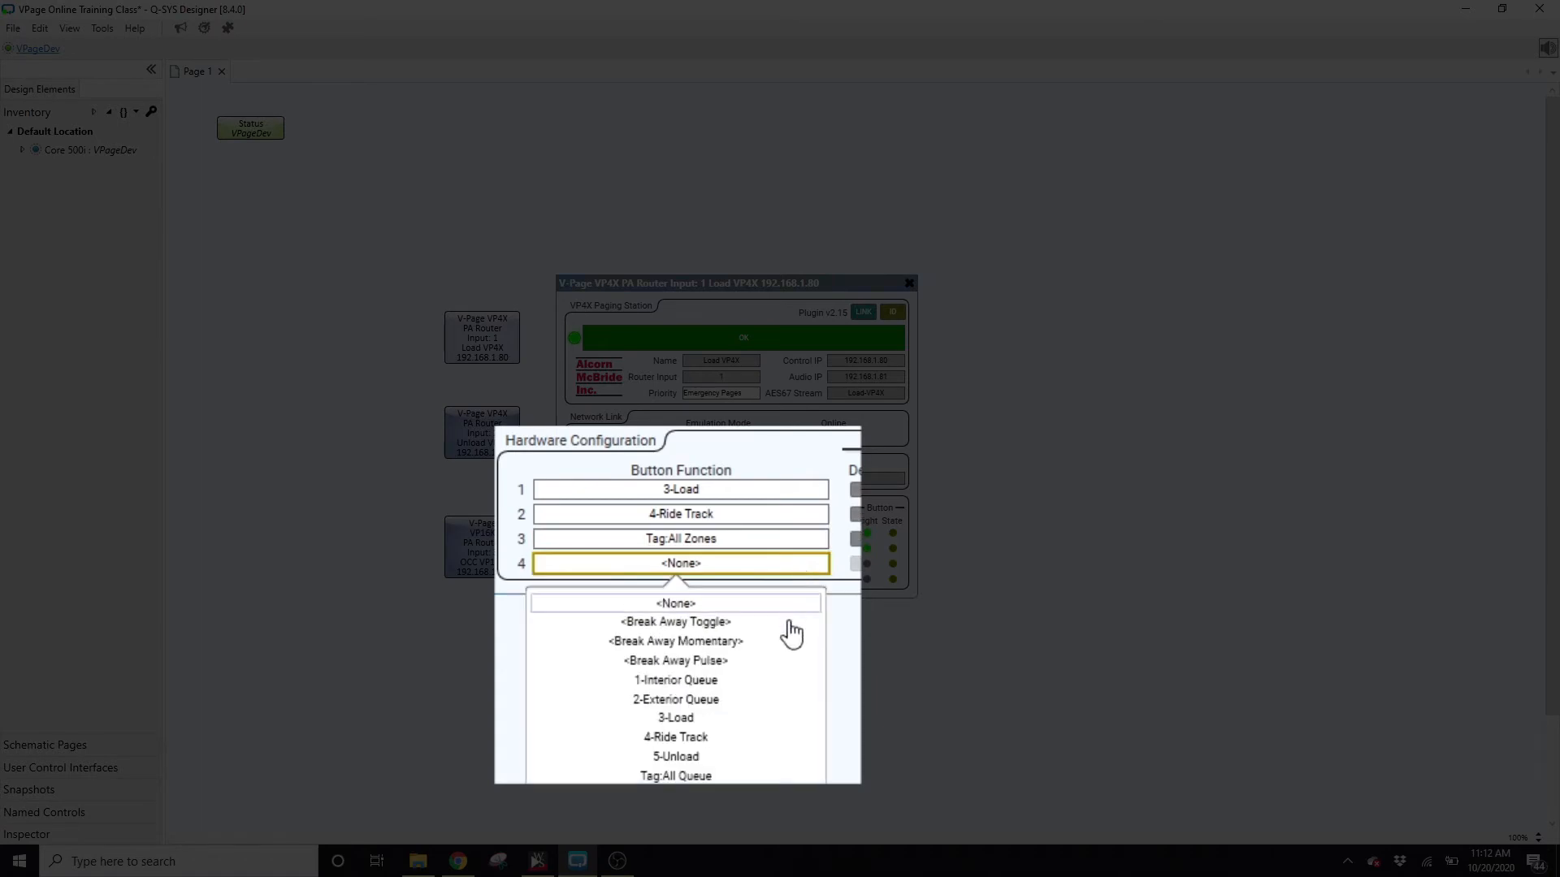
pyautogui.click(788, 671)
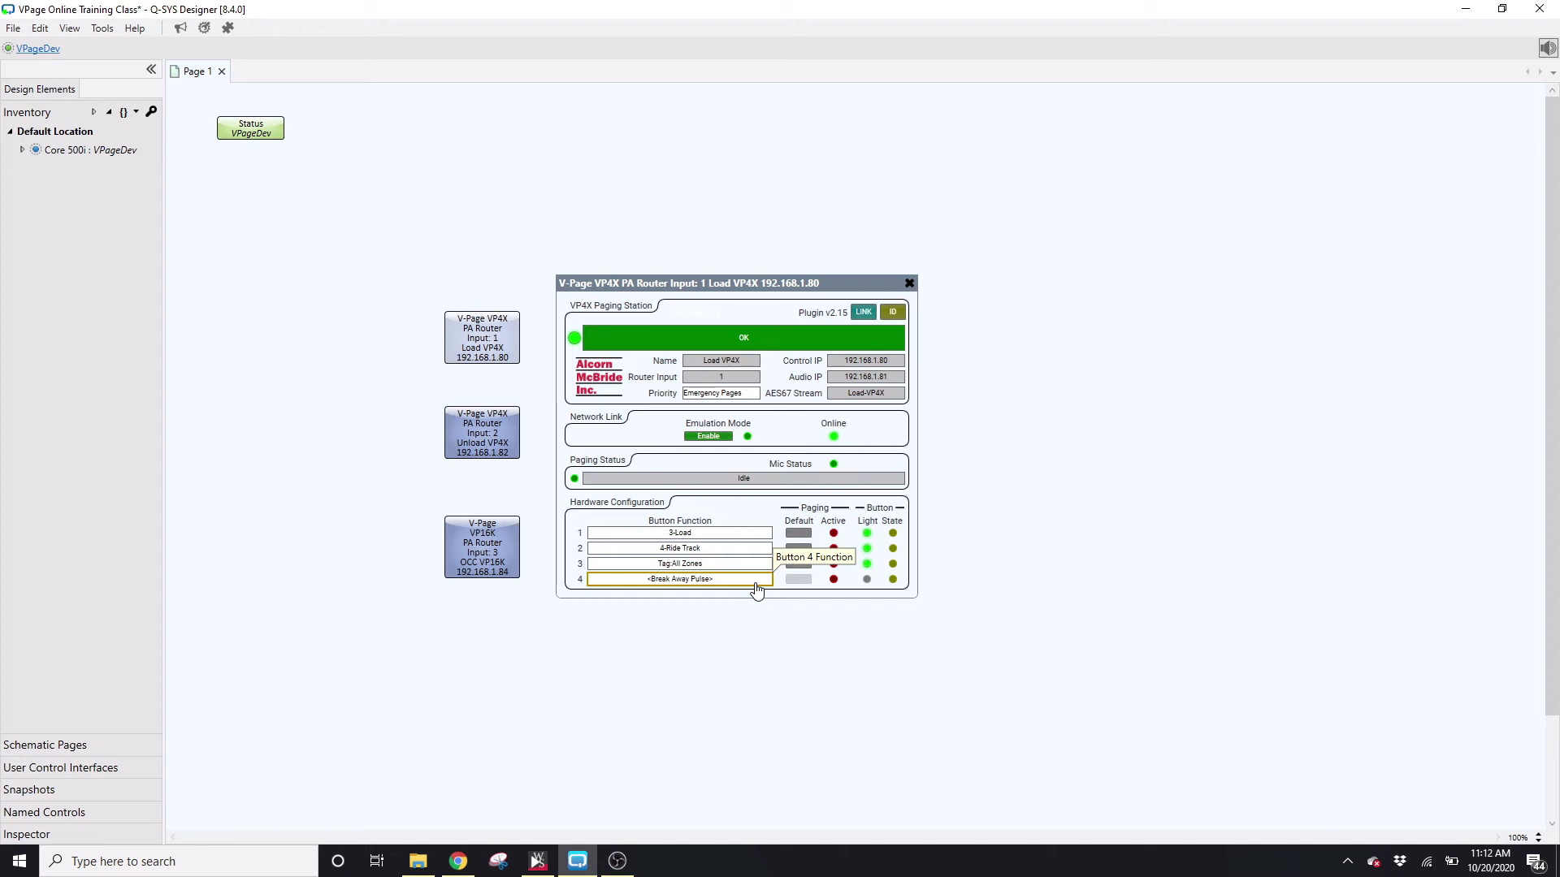
pyautogui.click(756, 583)
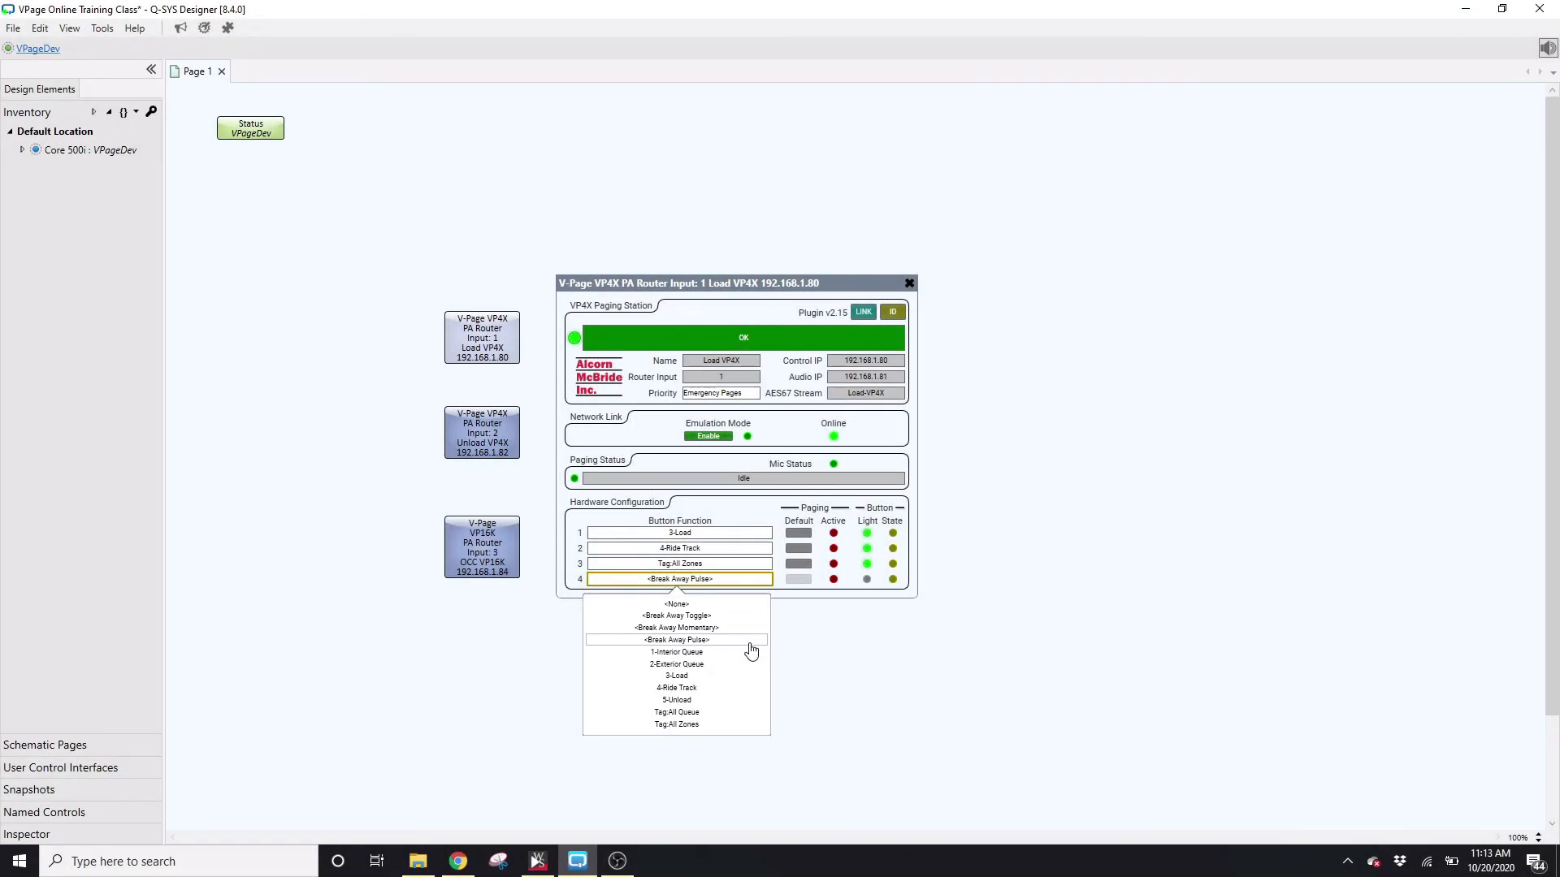
pyautogui.click(827, 660)
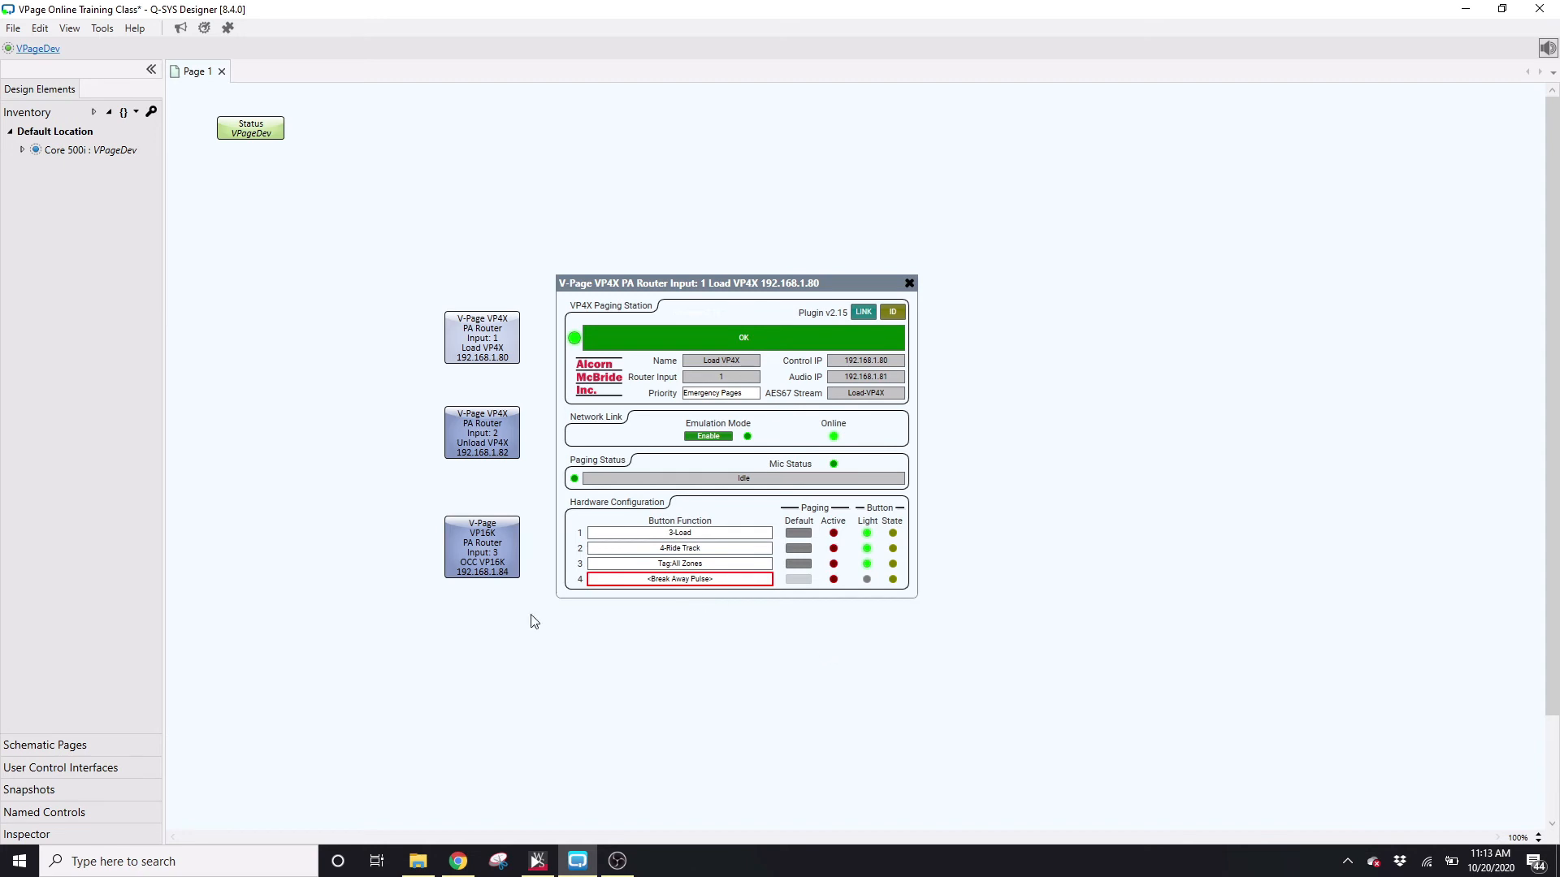
# Disconnect the design from the Core and expose the Button 4 State control pin on the Load VP4X block
pyautogui.click(13, 28)
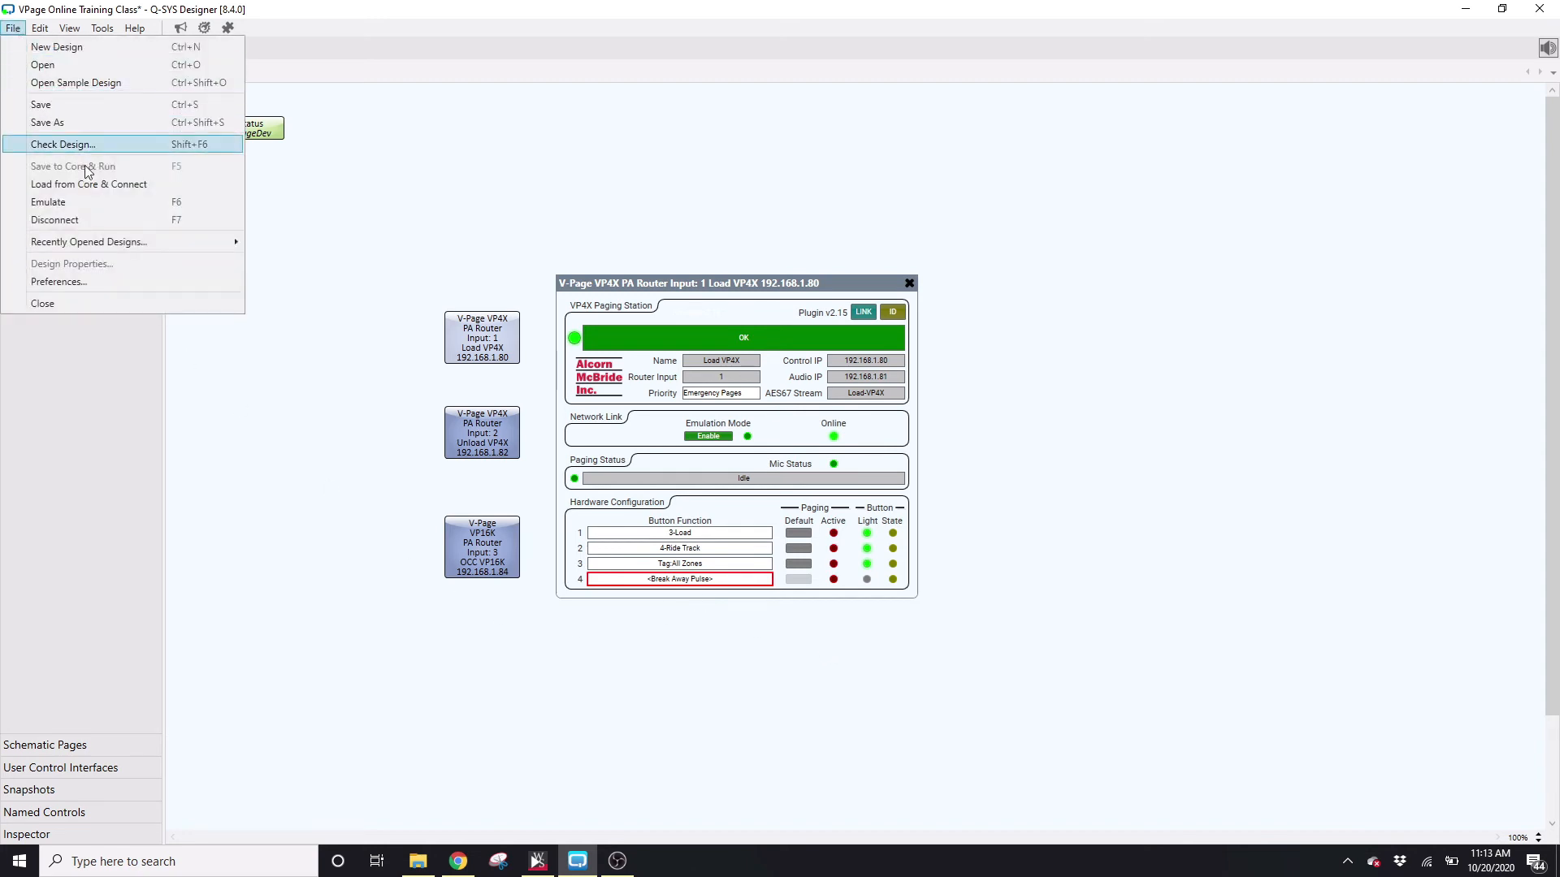
pyautogui.click(90, 221)
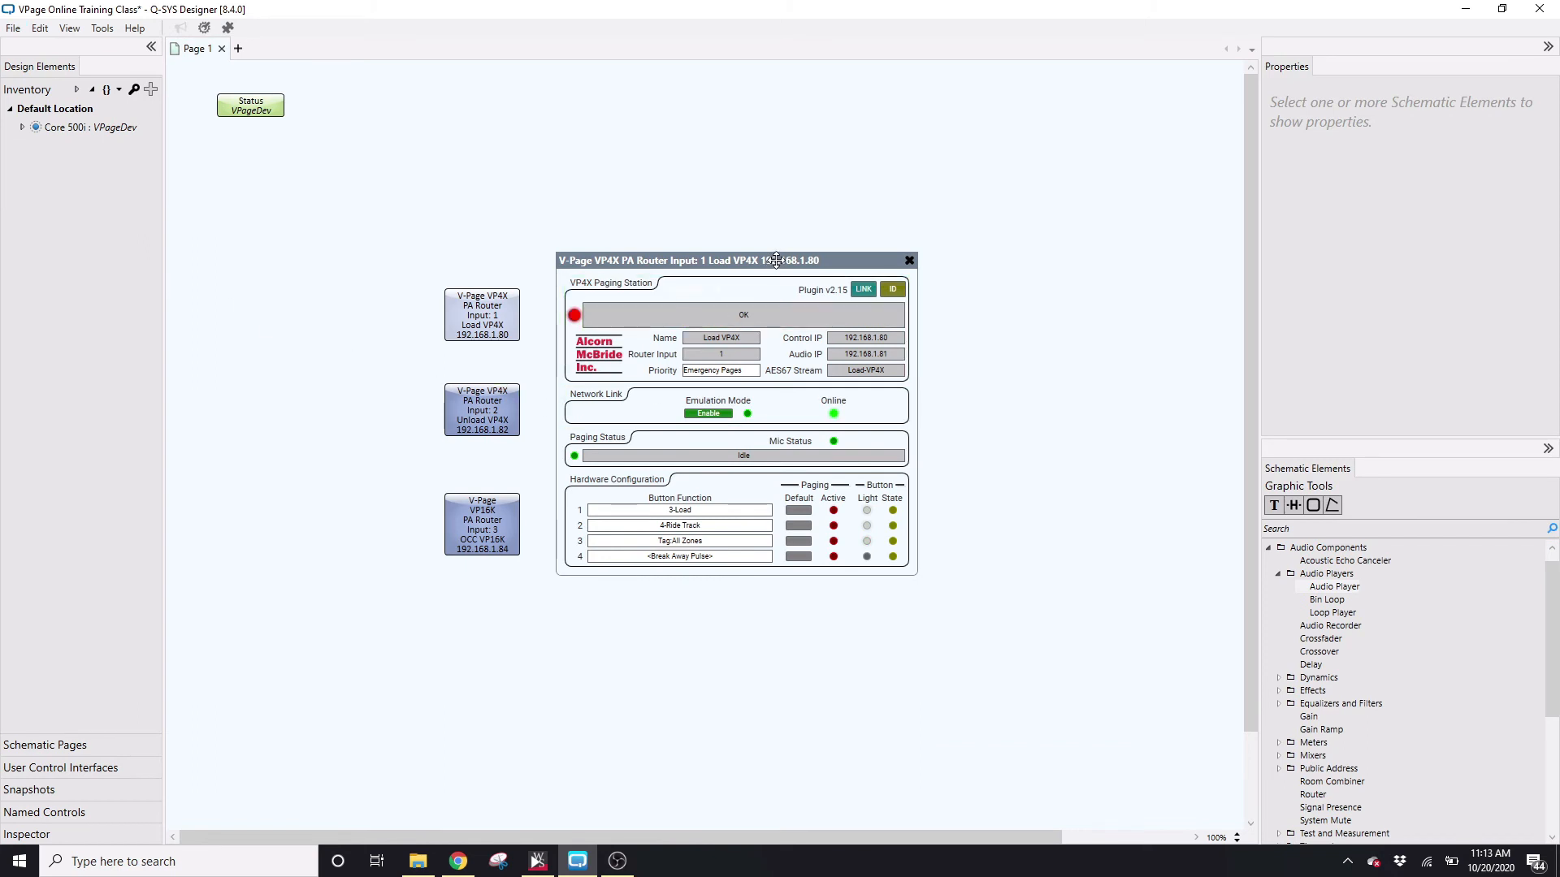
pyautogui.moveTo(778, 266); pyautogui.dragTo(842, 265)
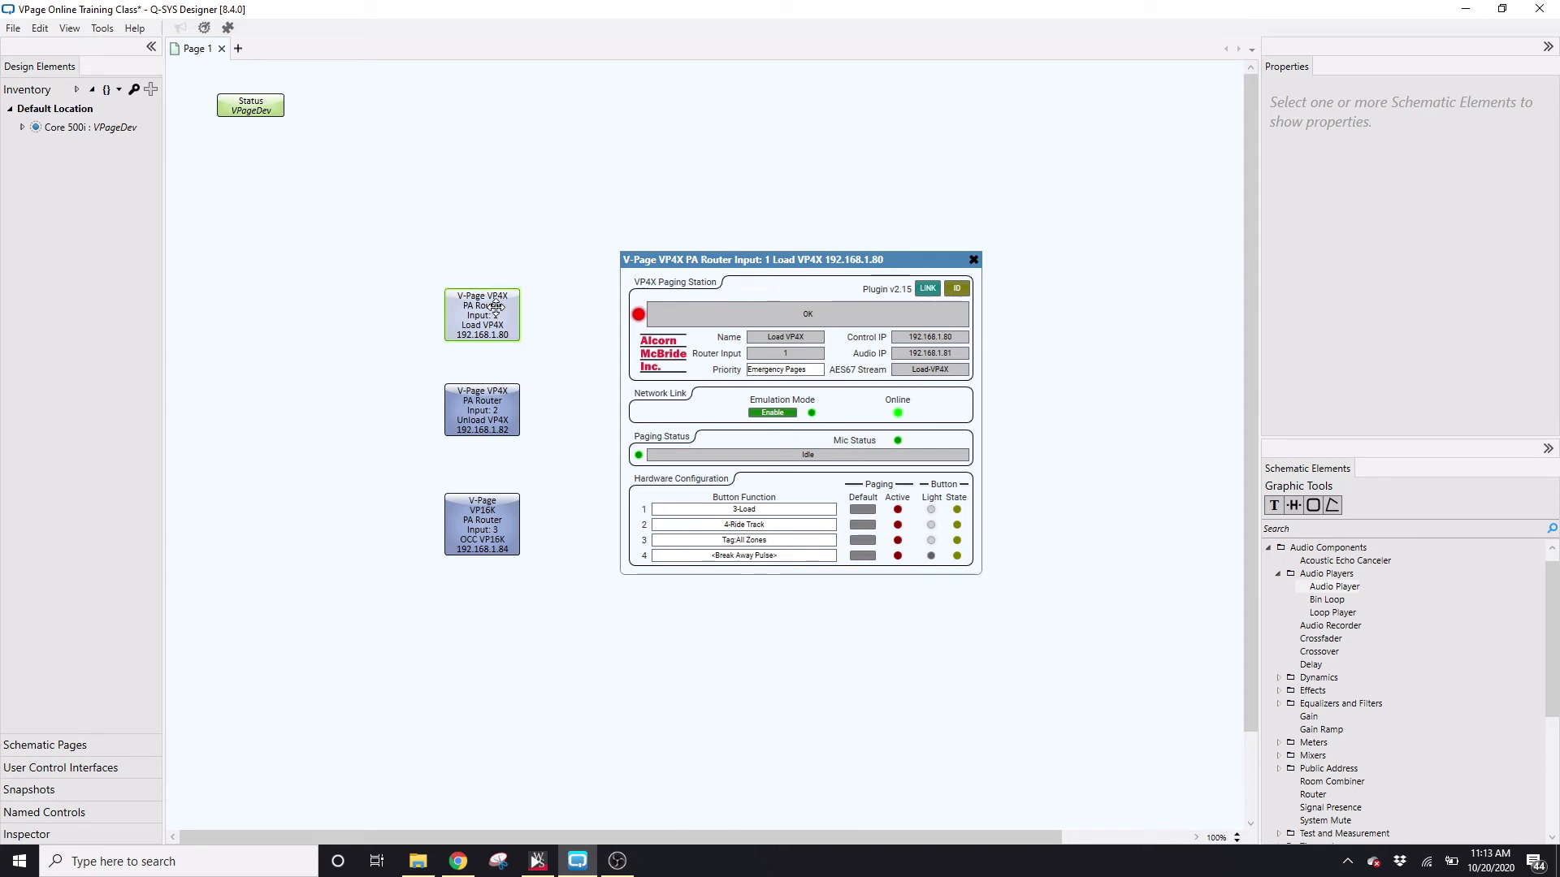
pyautogui.click(495, 306)
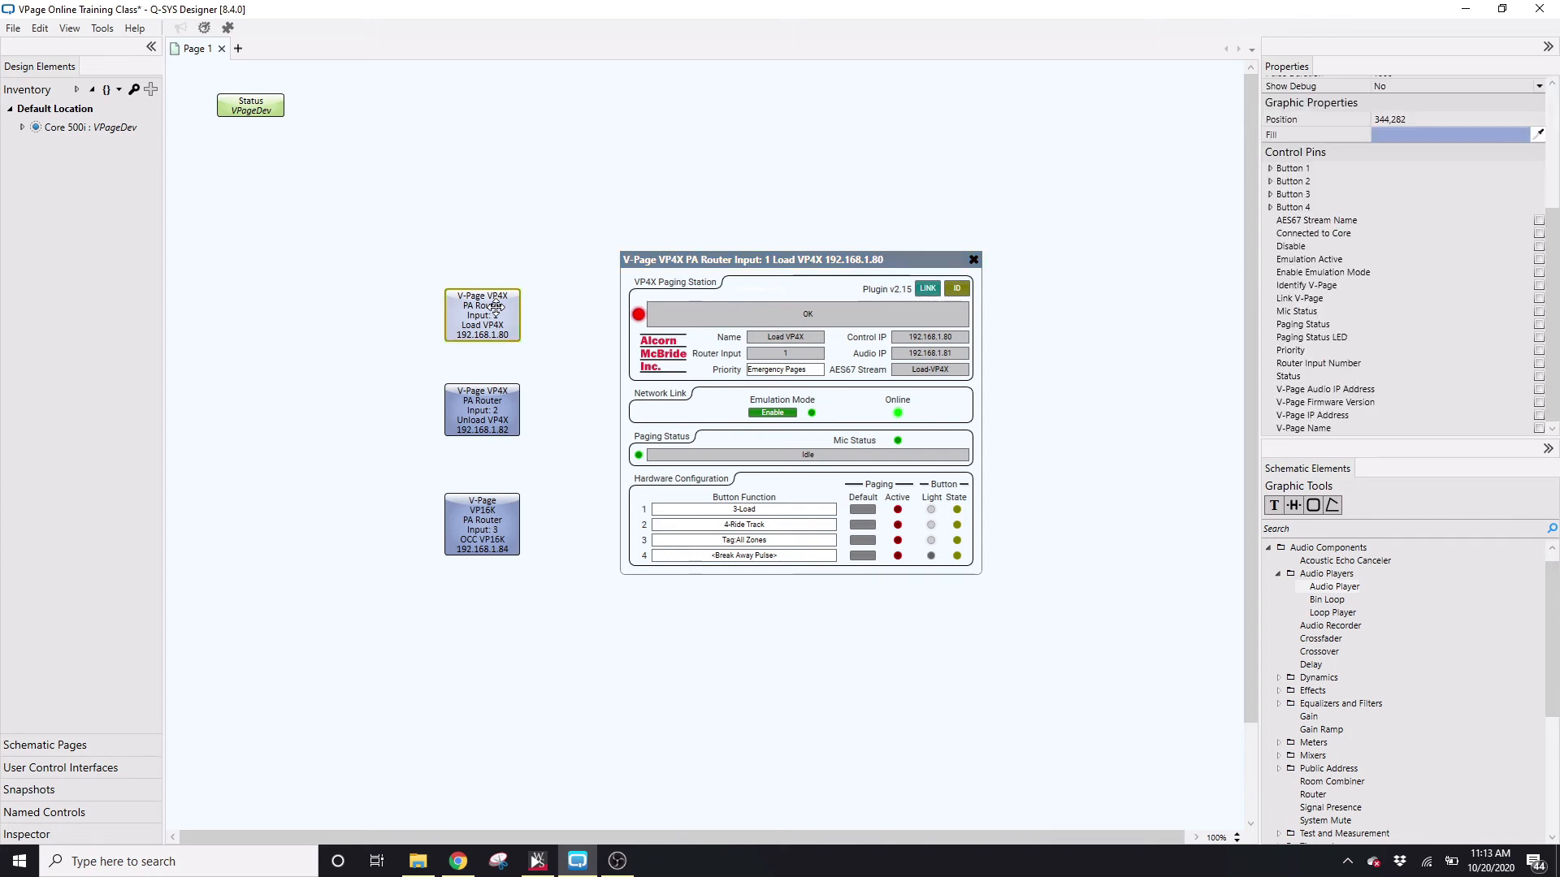
pyautogui.click(1270, 208)
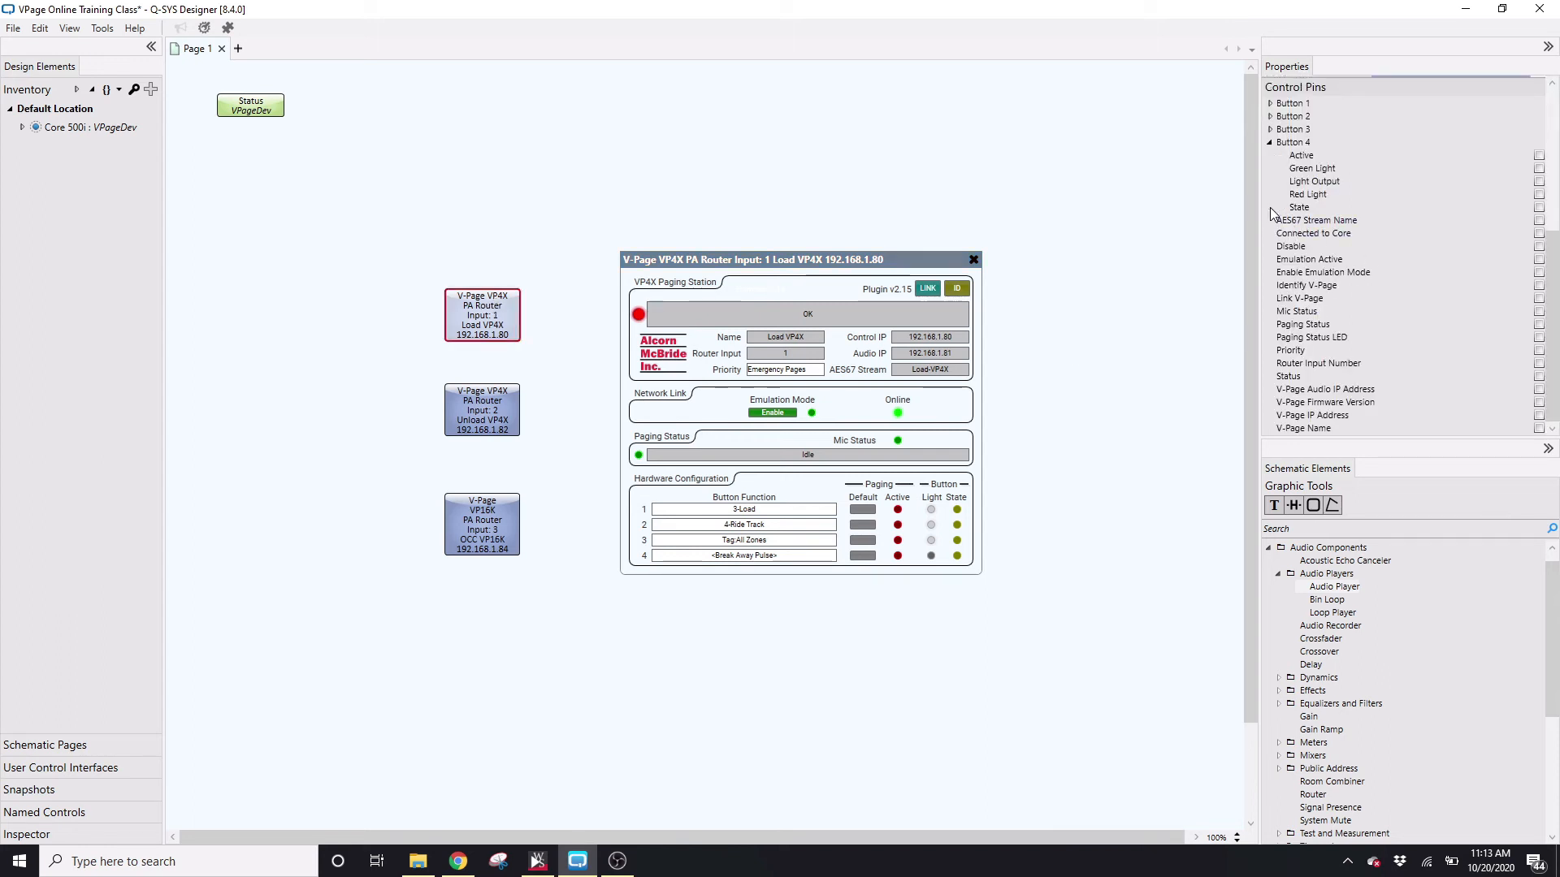
pyautogui.click(1539, 208)
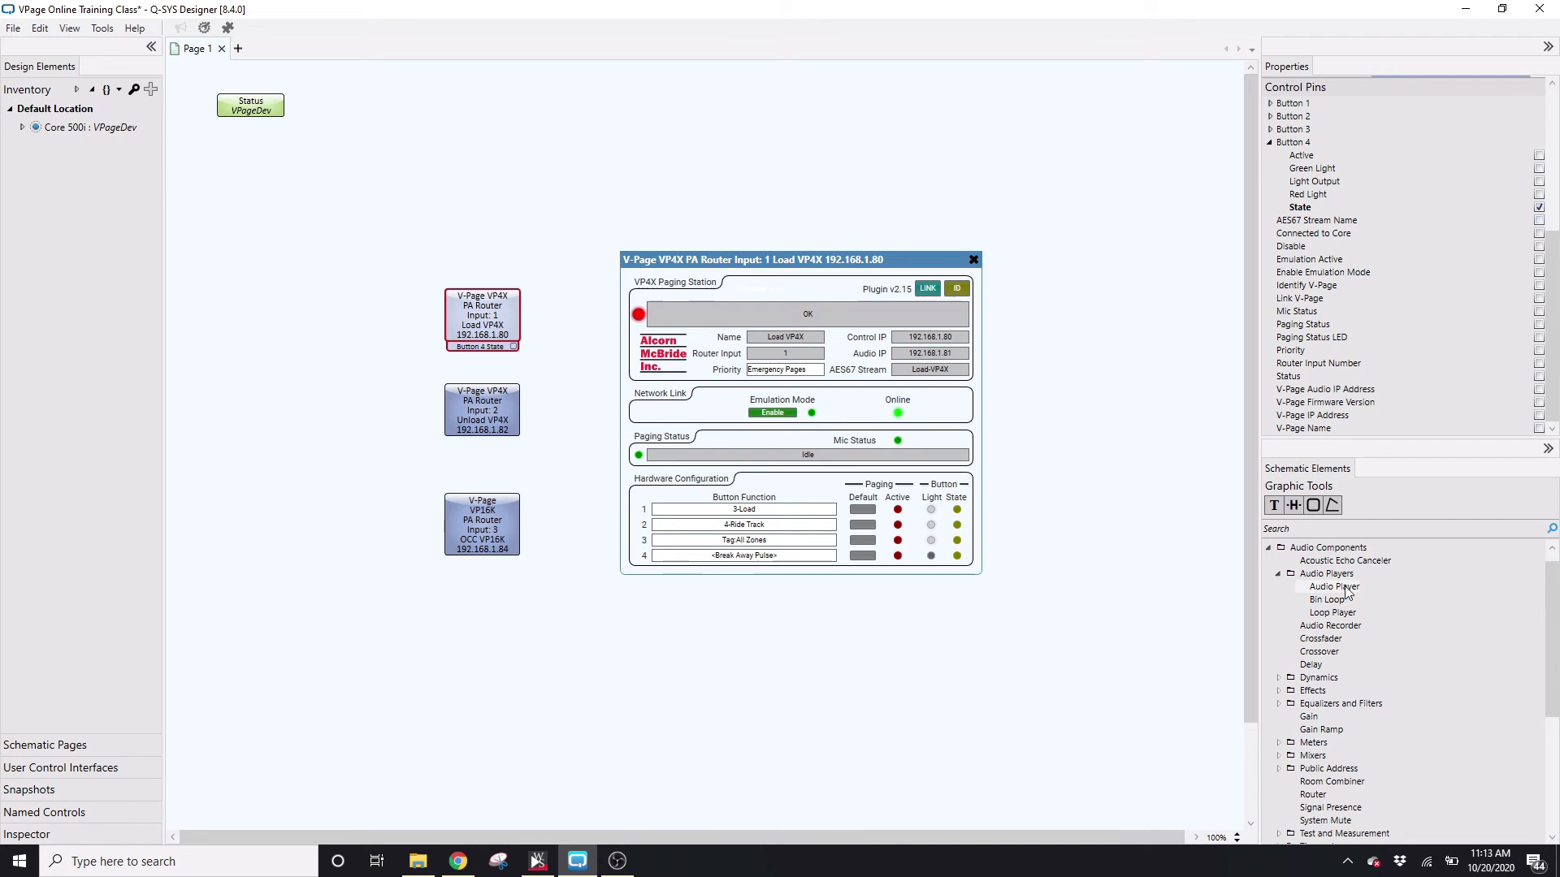
# Add an Audio Player above the Load VP4X block, expose its Play Trigger pin and wire Button 4 State to it
pyautogui.moveTo(1341, 590); pyautogui.dragTo(539, 231)
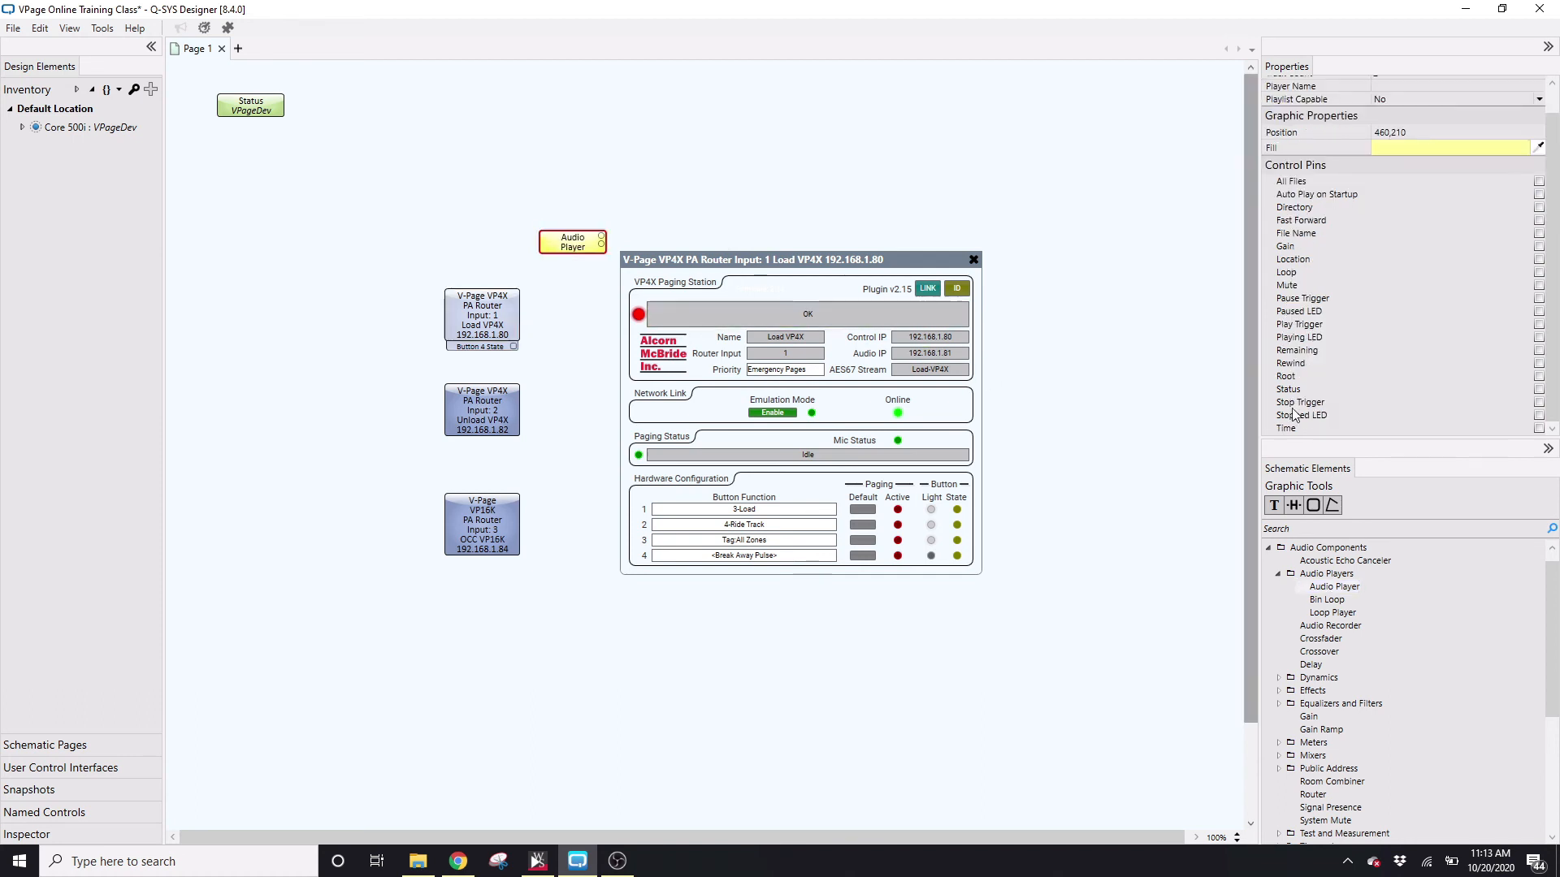
pyautogui.click(1539, 325)
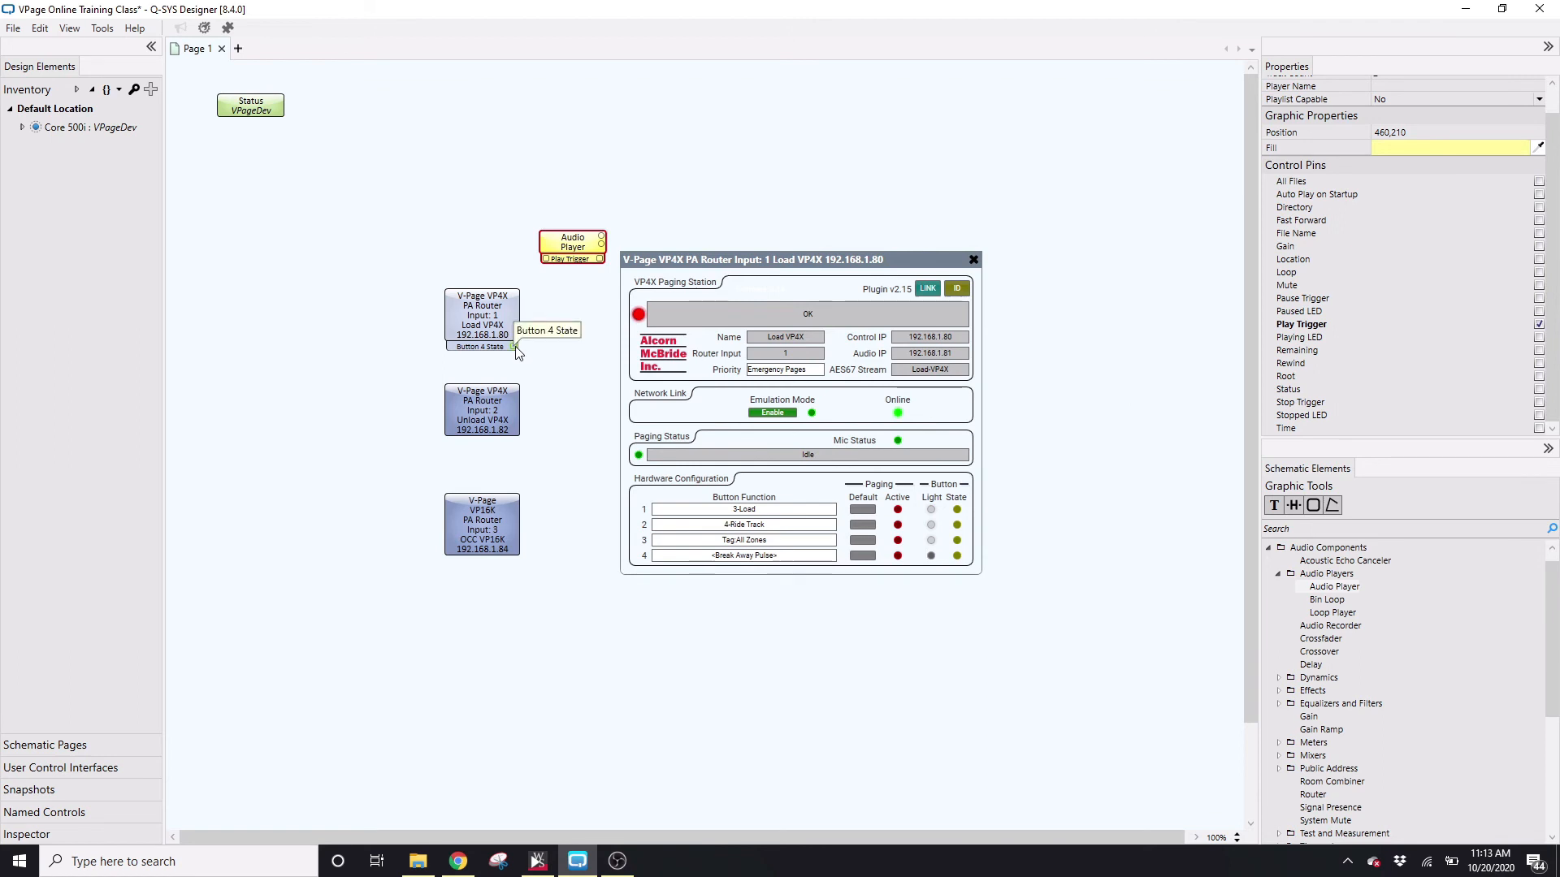
pyautogui.moveTo(513, 347); pyautogui.dragTo(549, 270)
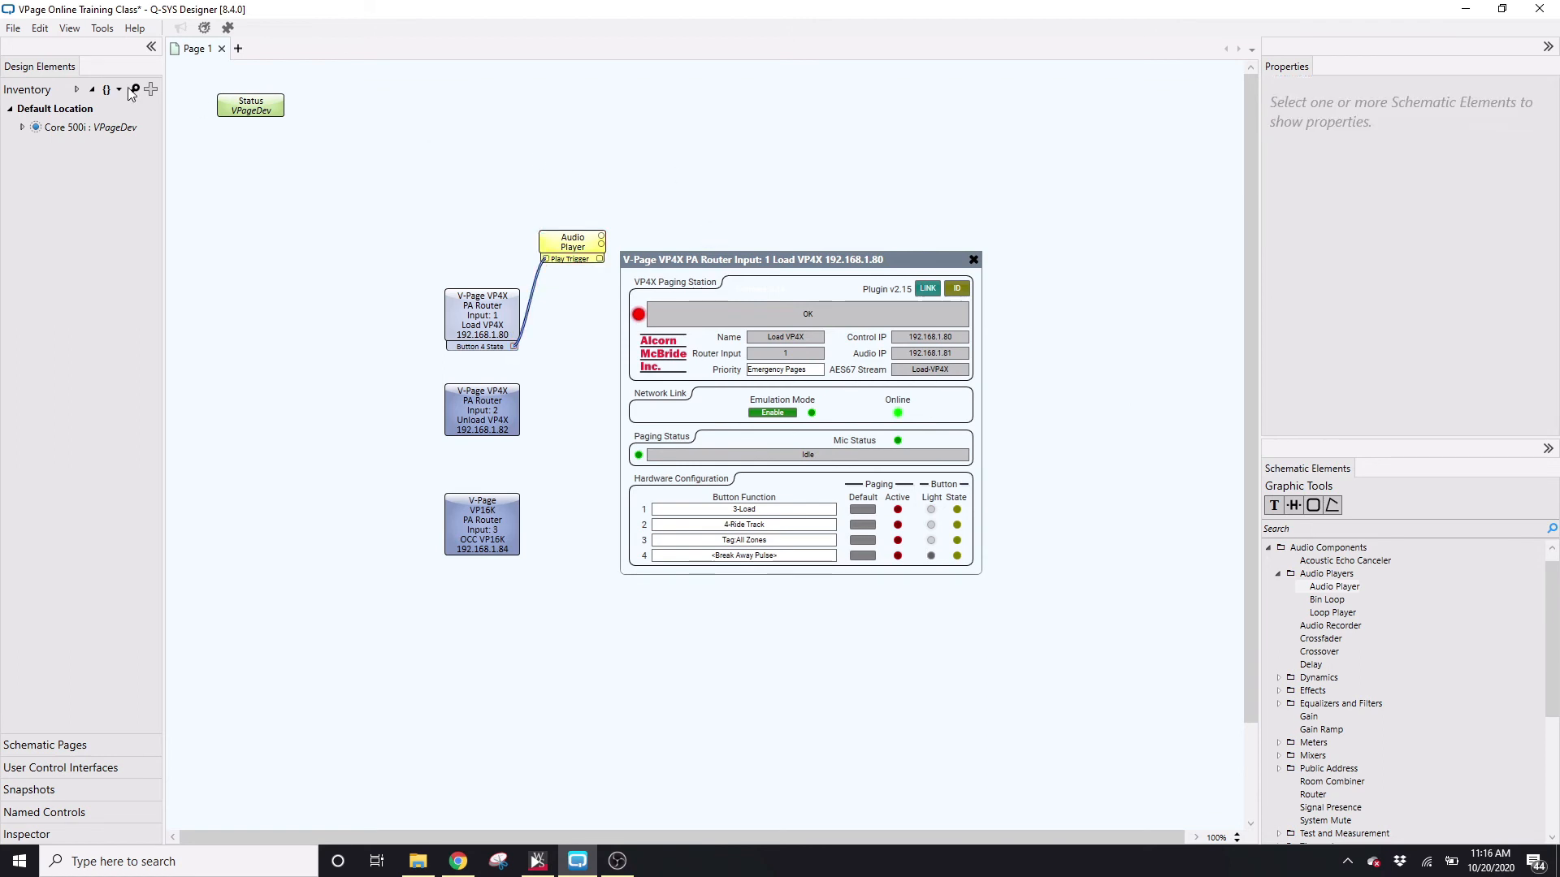
# Save the design to the Core and run it, and move the Load VP4X control window up, clear of the blocks
pyautogui.click(13, 27)
pyautogui.click(79, 166)
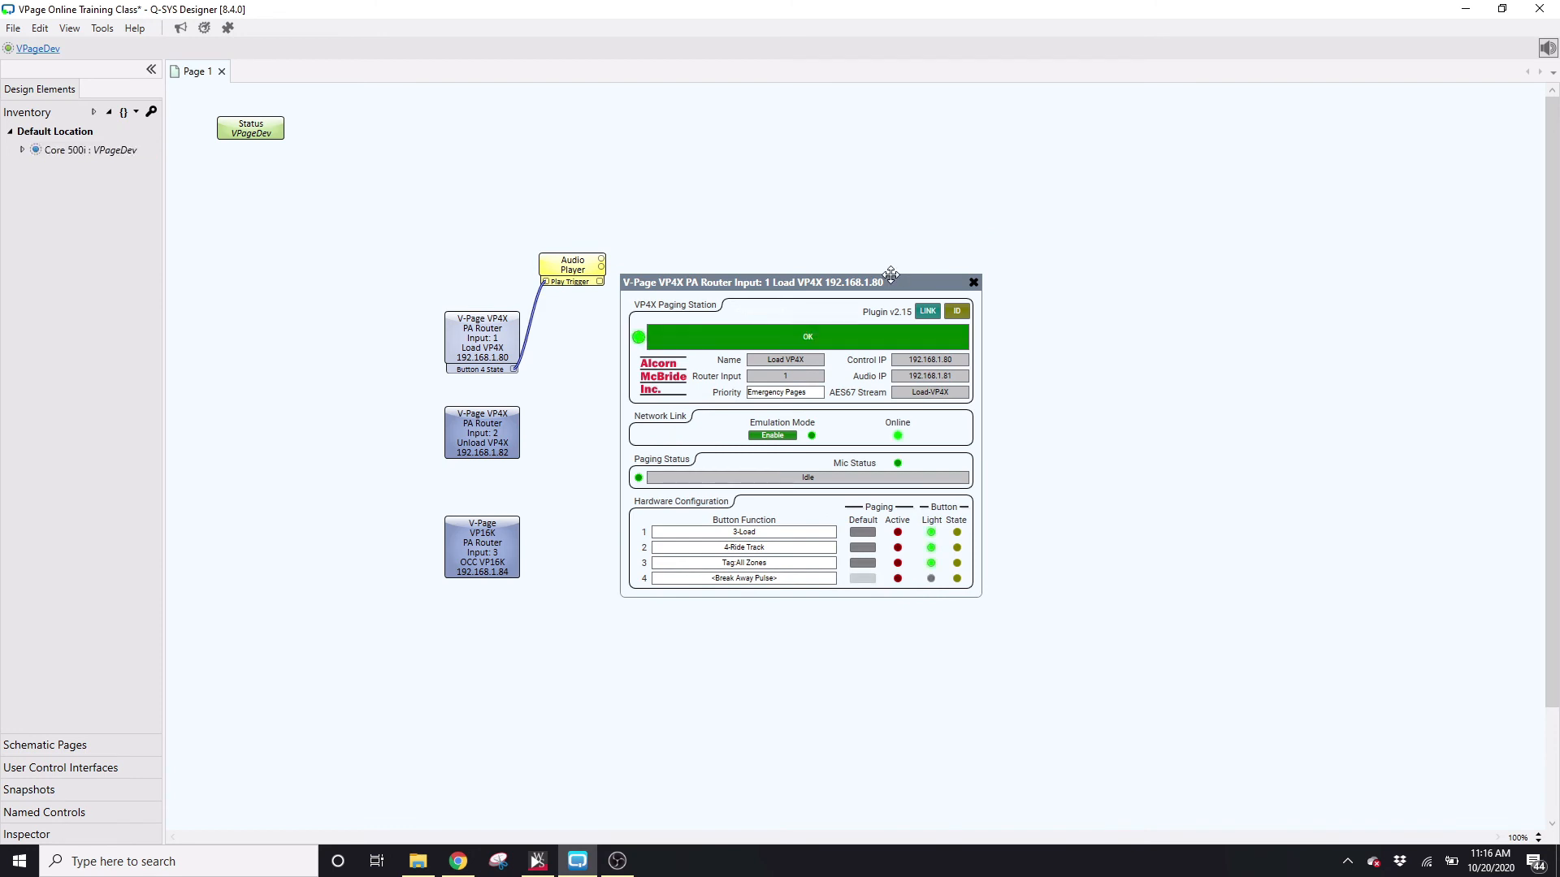
pyautogui.moveTo(874, 283); pyautogui.dragTo(882, 107)
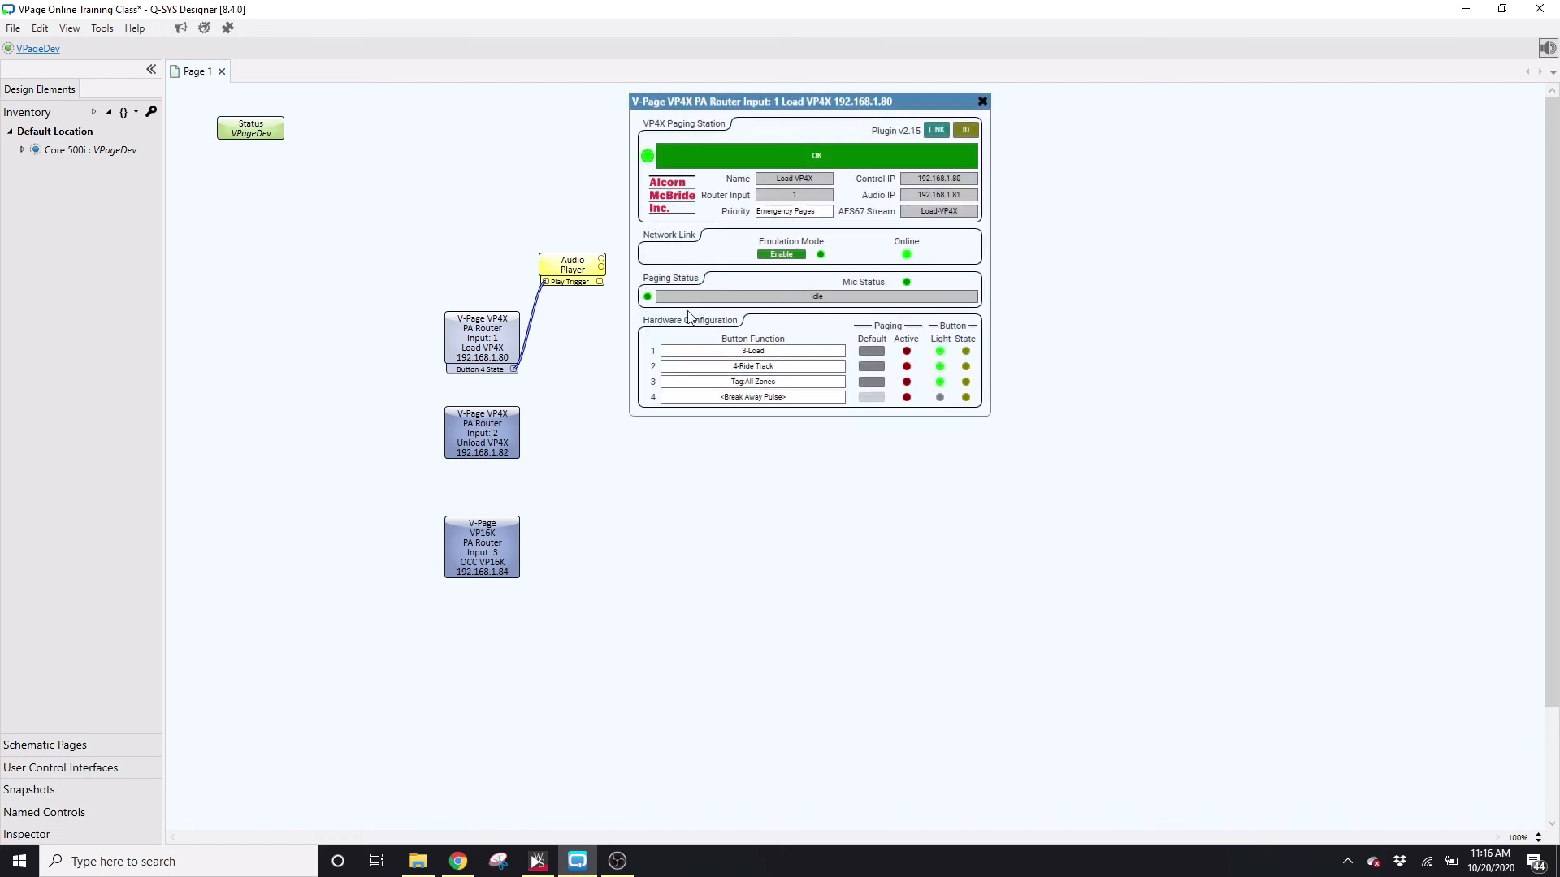
# Open the Unload VP4X controls and assign 5-Unload, 4-Ride Track, Tag:All Queue and Tag:All Zones to buttons 1 to 4
pyautogui.doubleClick(483, 433)
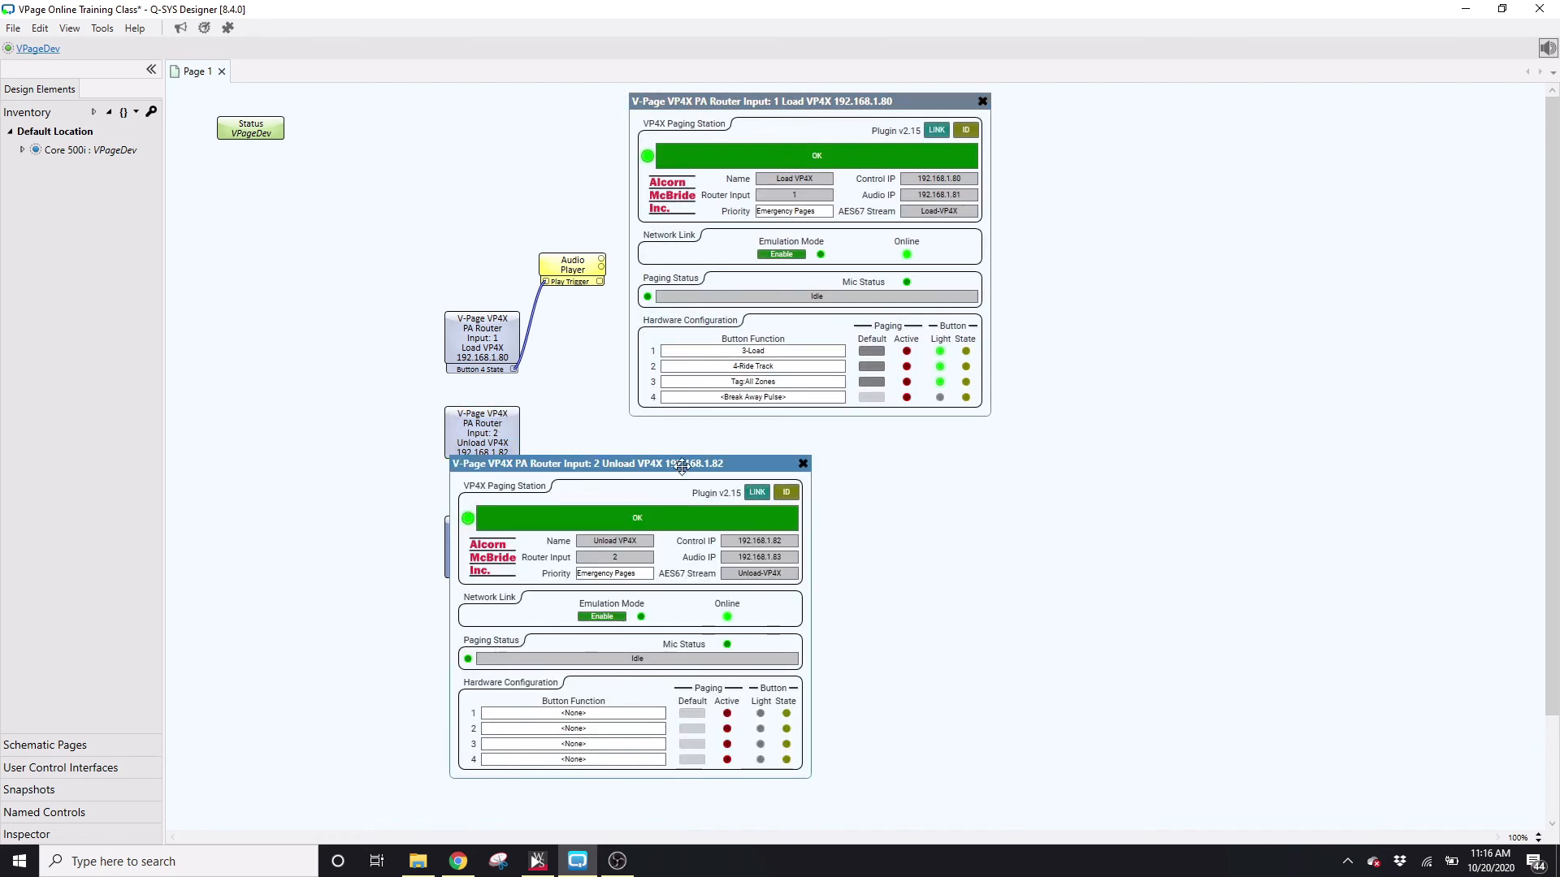
pyautogui.moveTo(685, 470); pyautogui.dragTo(863, 439)
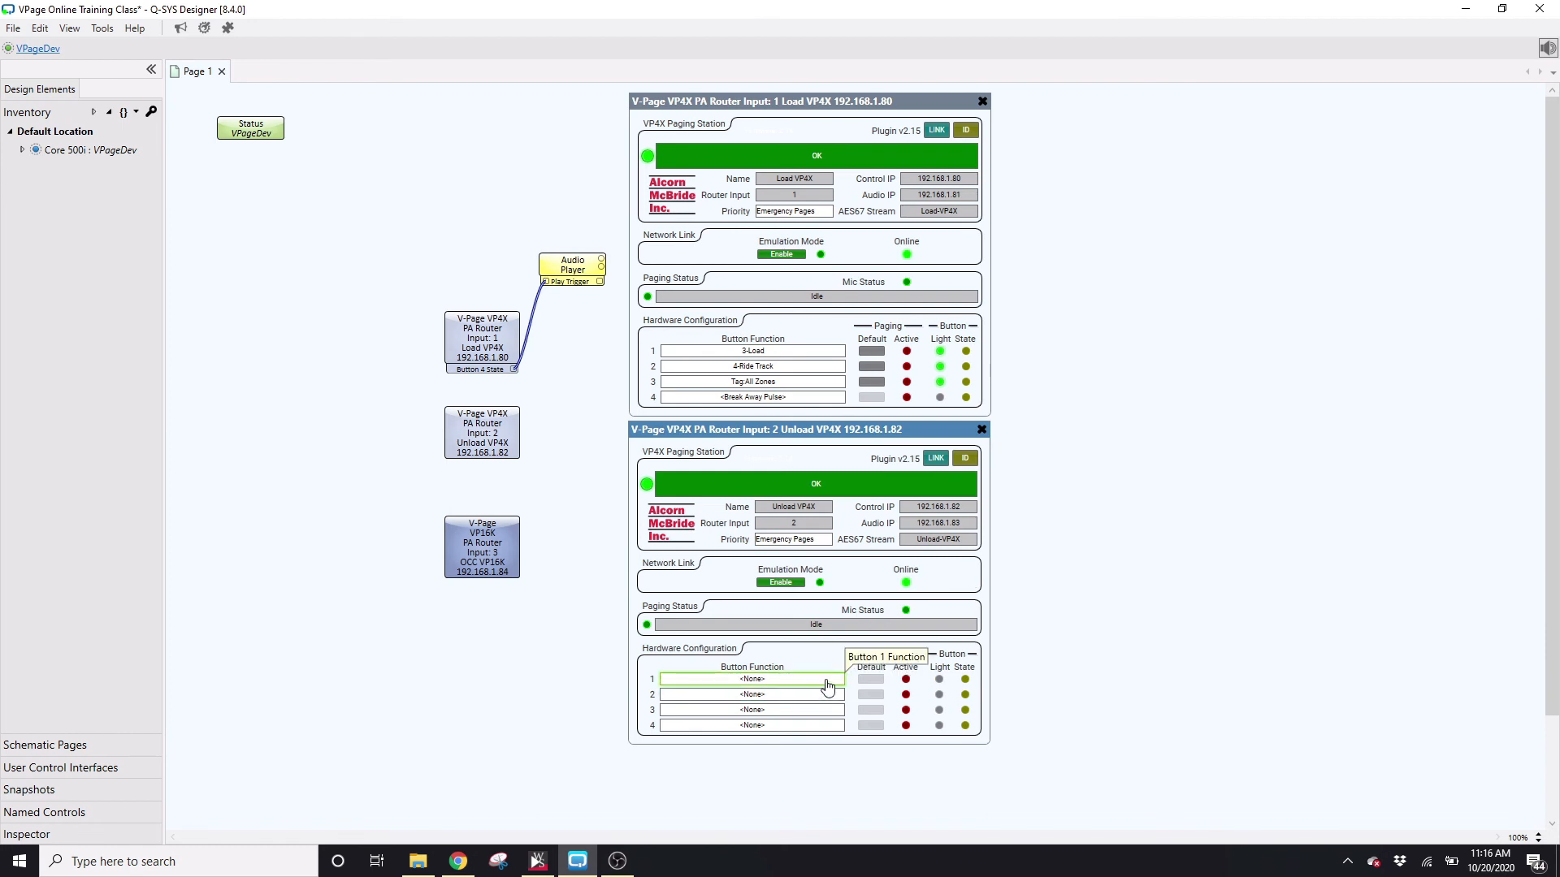
pyautogui.click(828, 687)
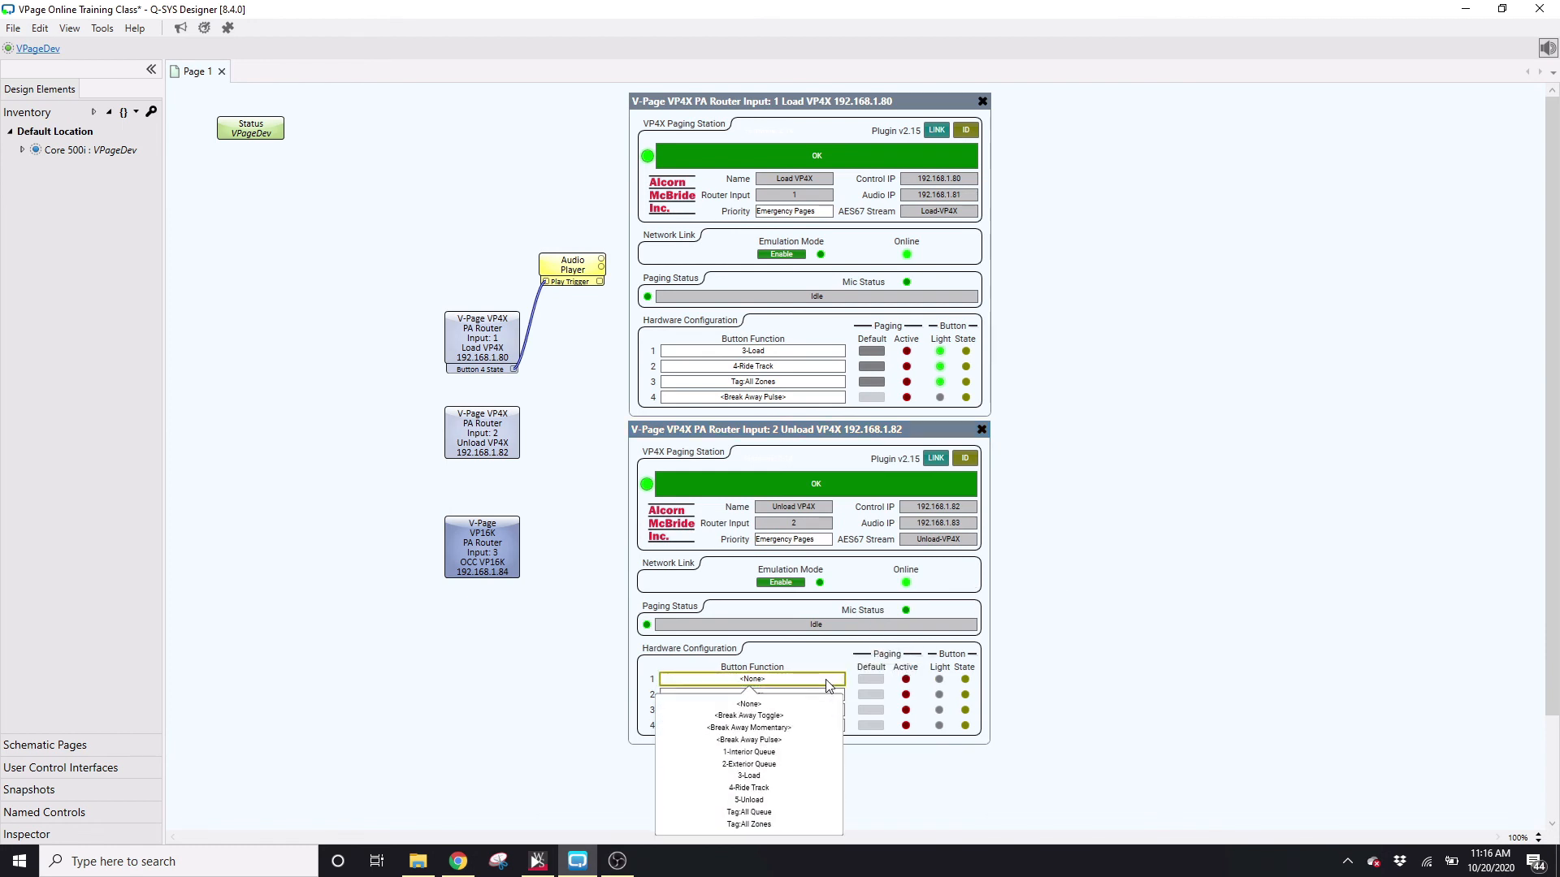
pyautogui.click(778, 799)
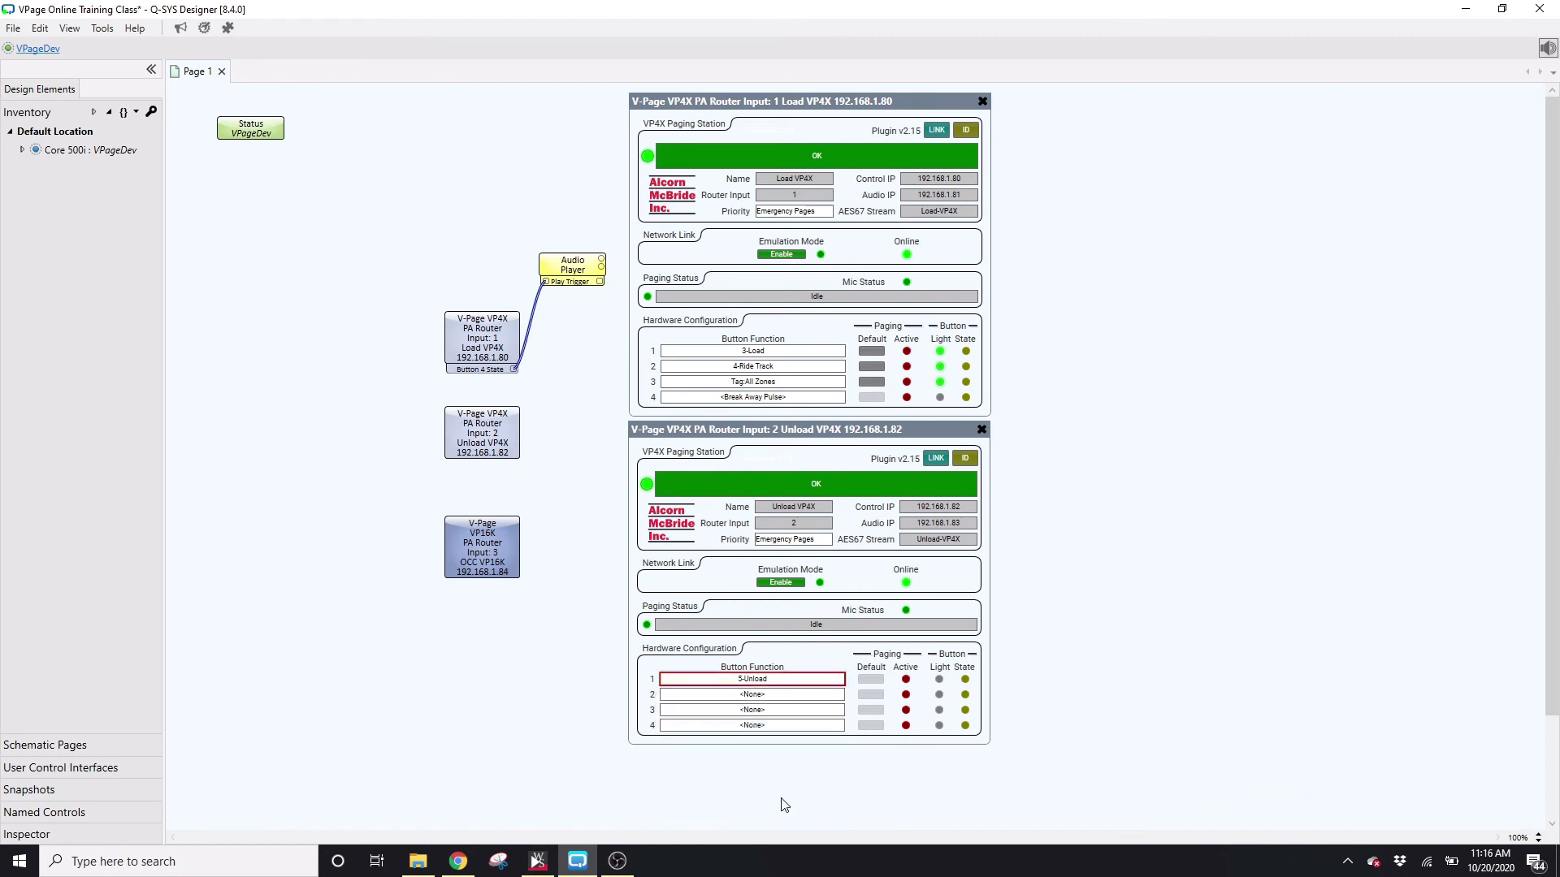
pyautogui.click(809, 696)
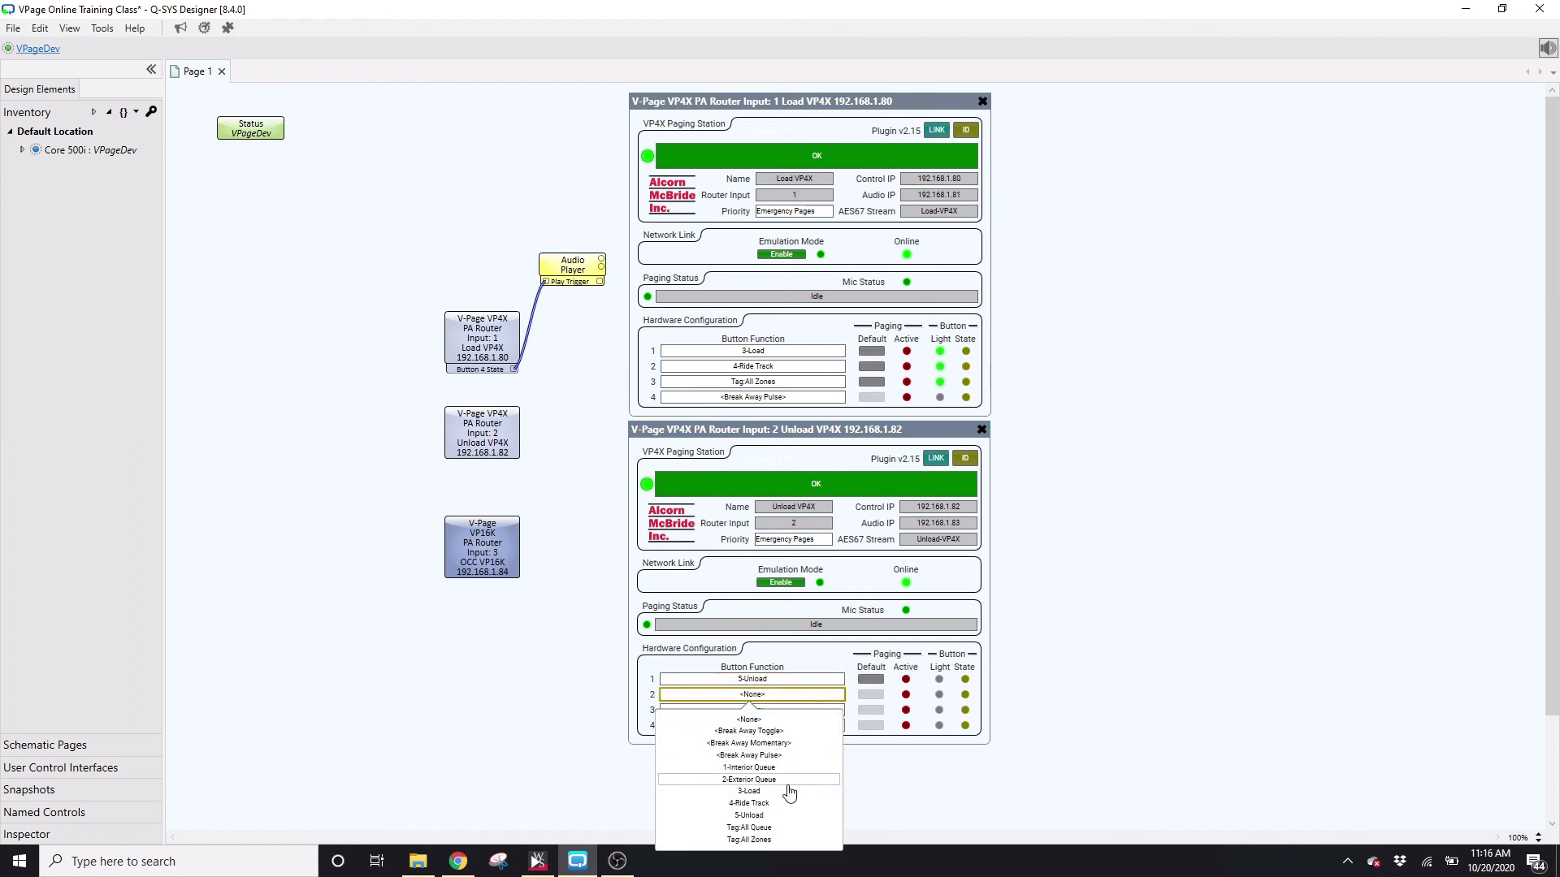
pyautogui.click(779, 803)
pyautogui.click(806, 711)
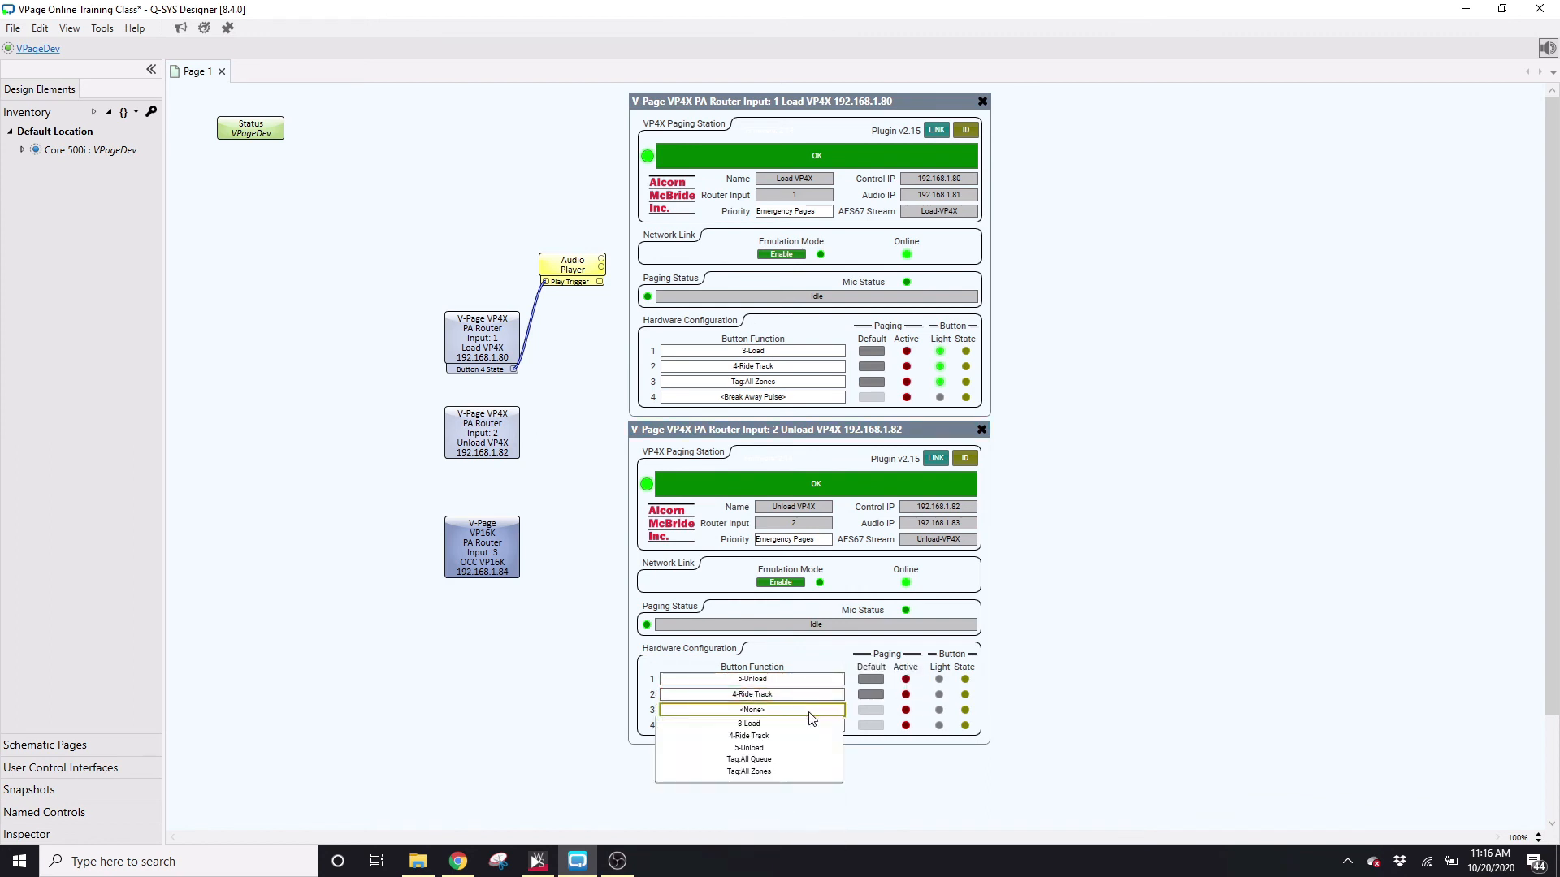
pyautogui.click(772, 843)
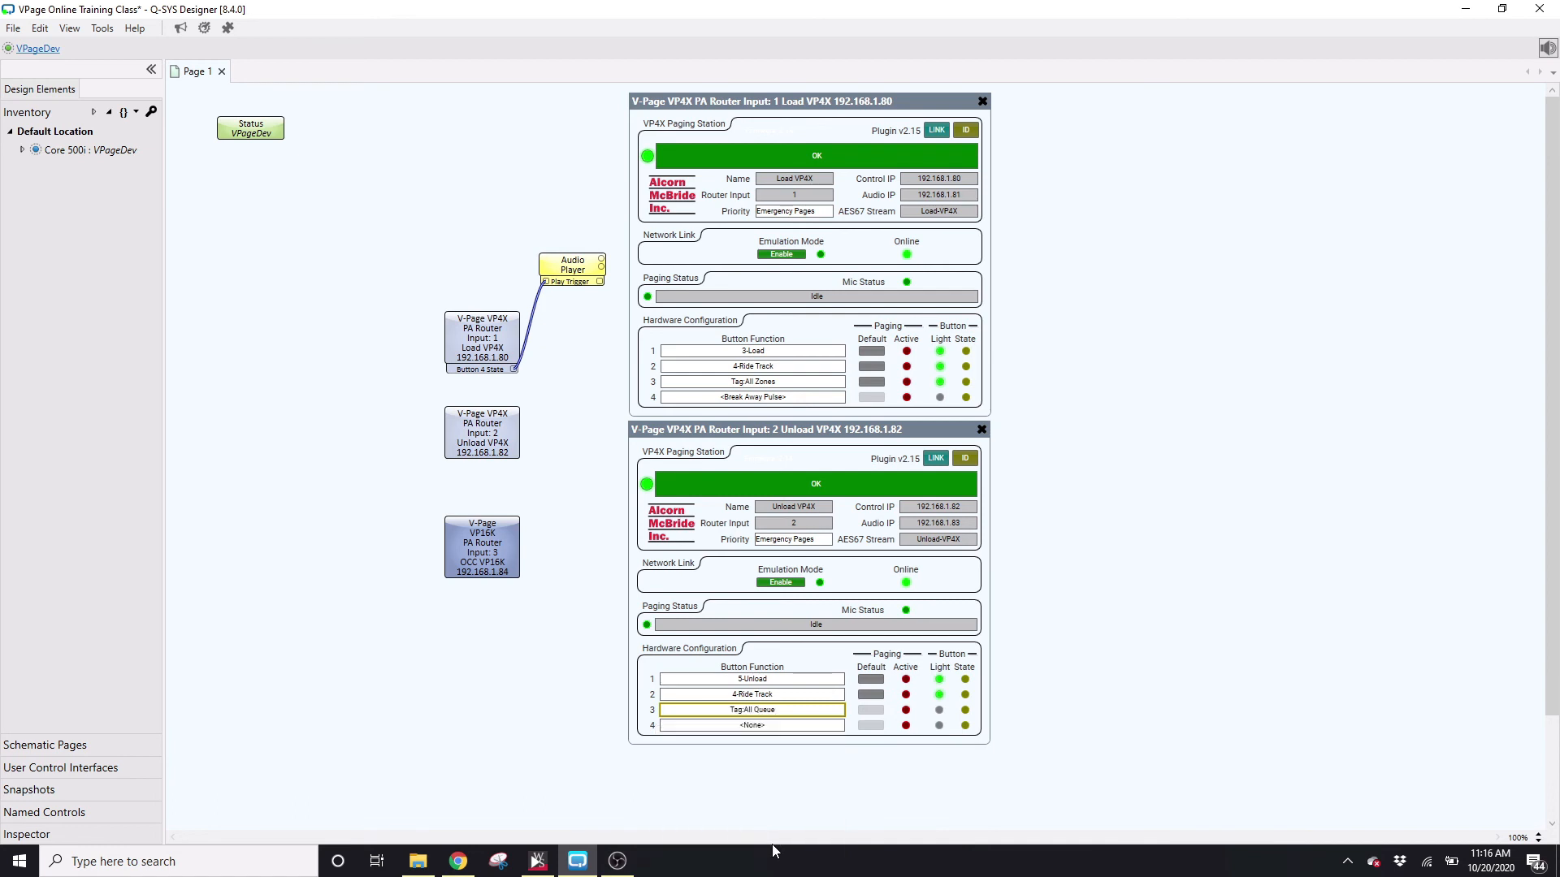
pyautogui.click(803, 734)
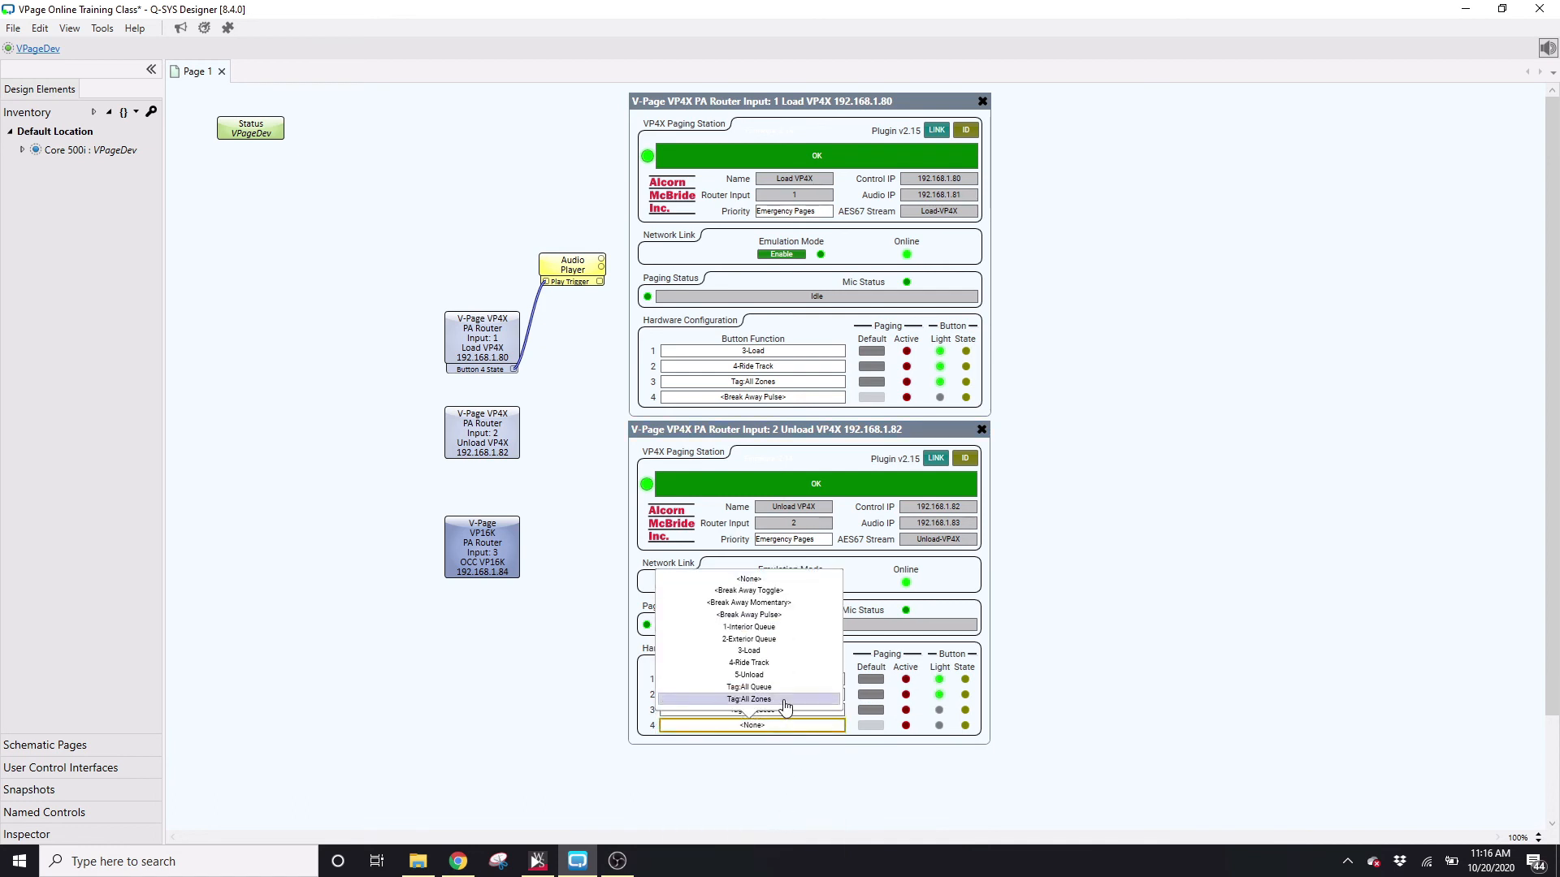
pyautogui.click(786, 701)
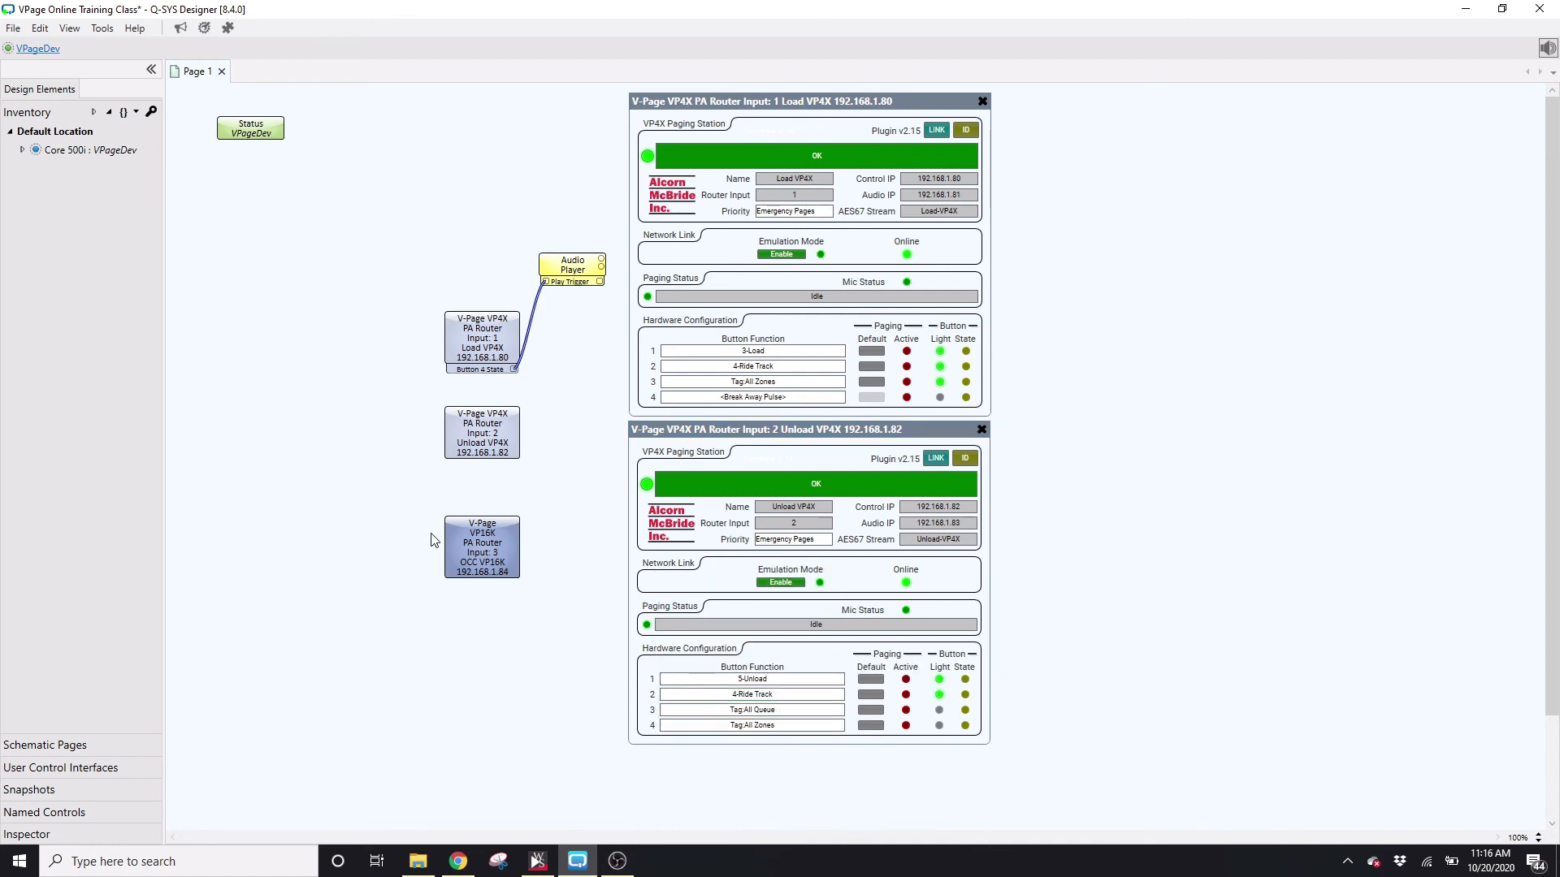
# Open the OCC VP16K controls and assign 1-Interior Queue, 2-Exterior Queue, 3-Load, 4-Ride Track and 5-Unload to buttons 1 to 5
pyautogui.doubleClick(487, 549)
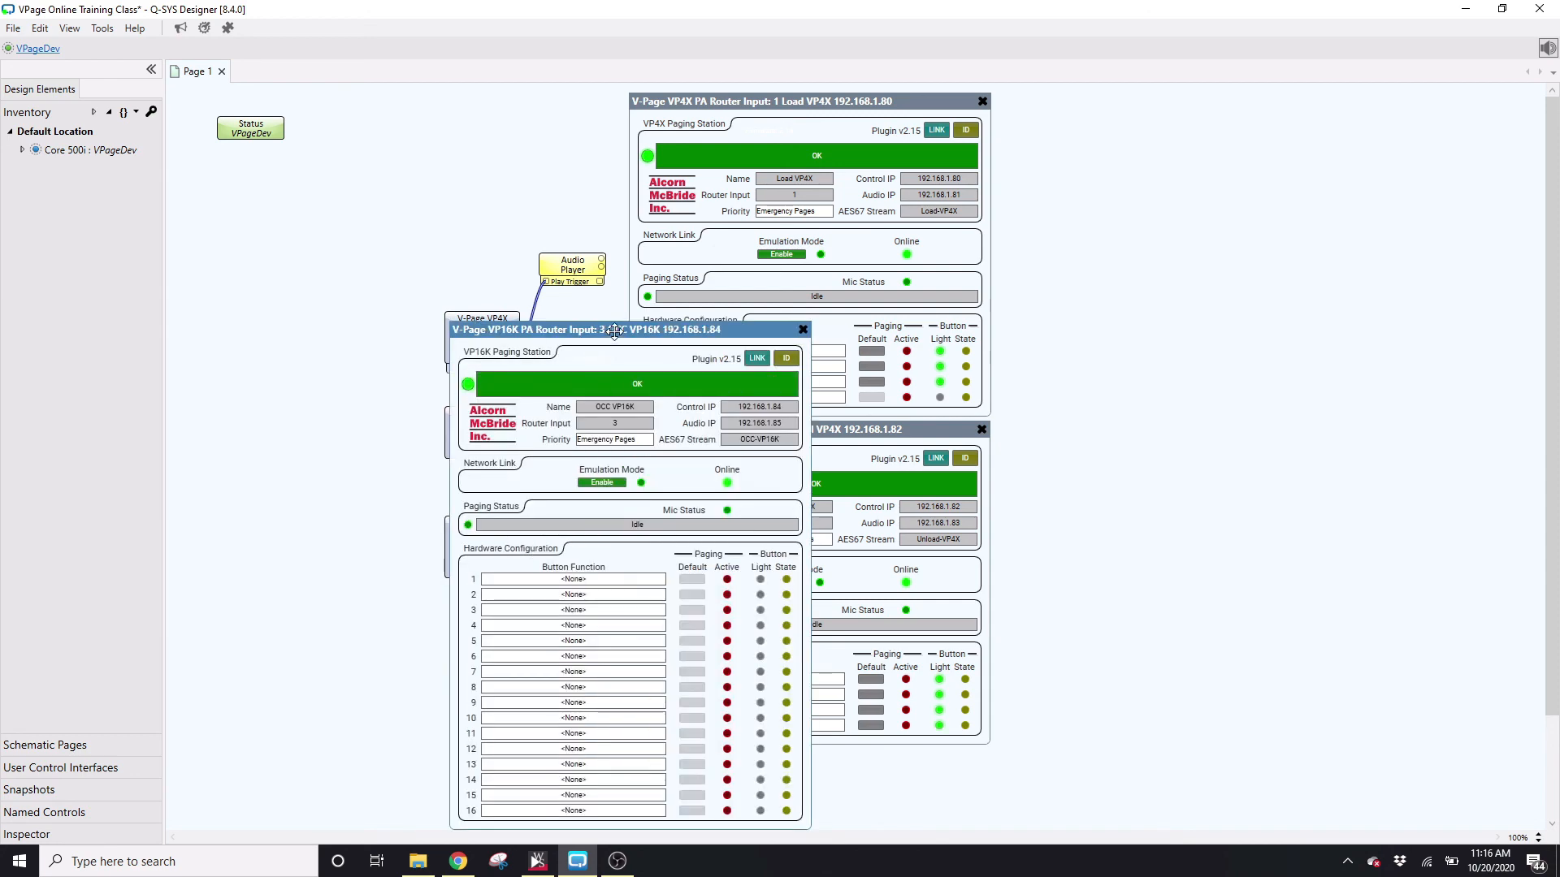
pyautogui.moveTo(615, 331); pyautogui.dragTo(1196, 162)
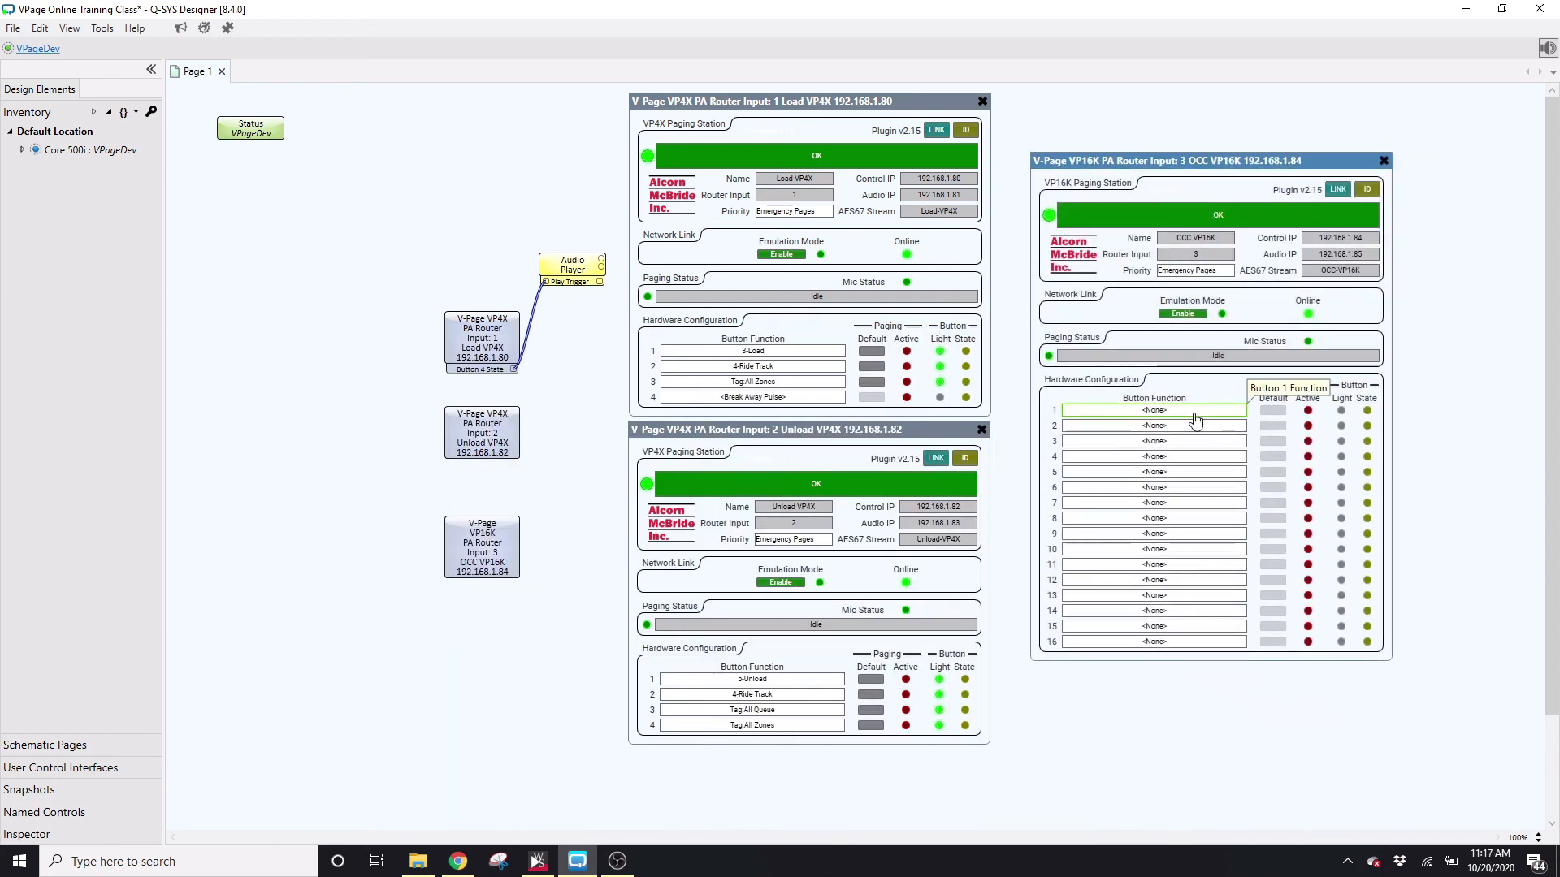
pyautogui.click(1196, 419)
pyautogui.click(1176, 490)
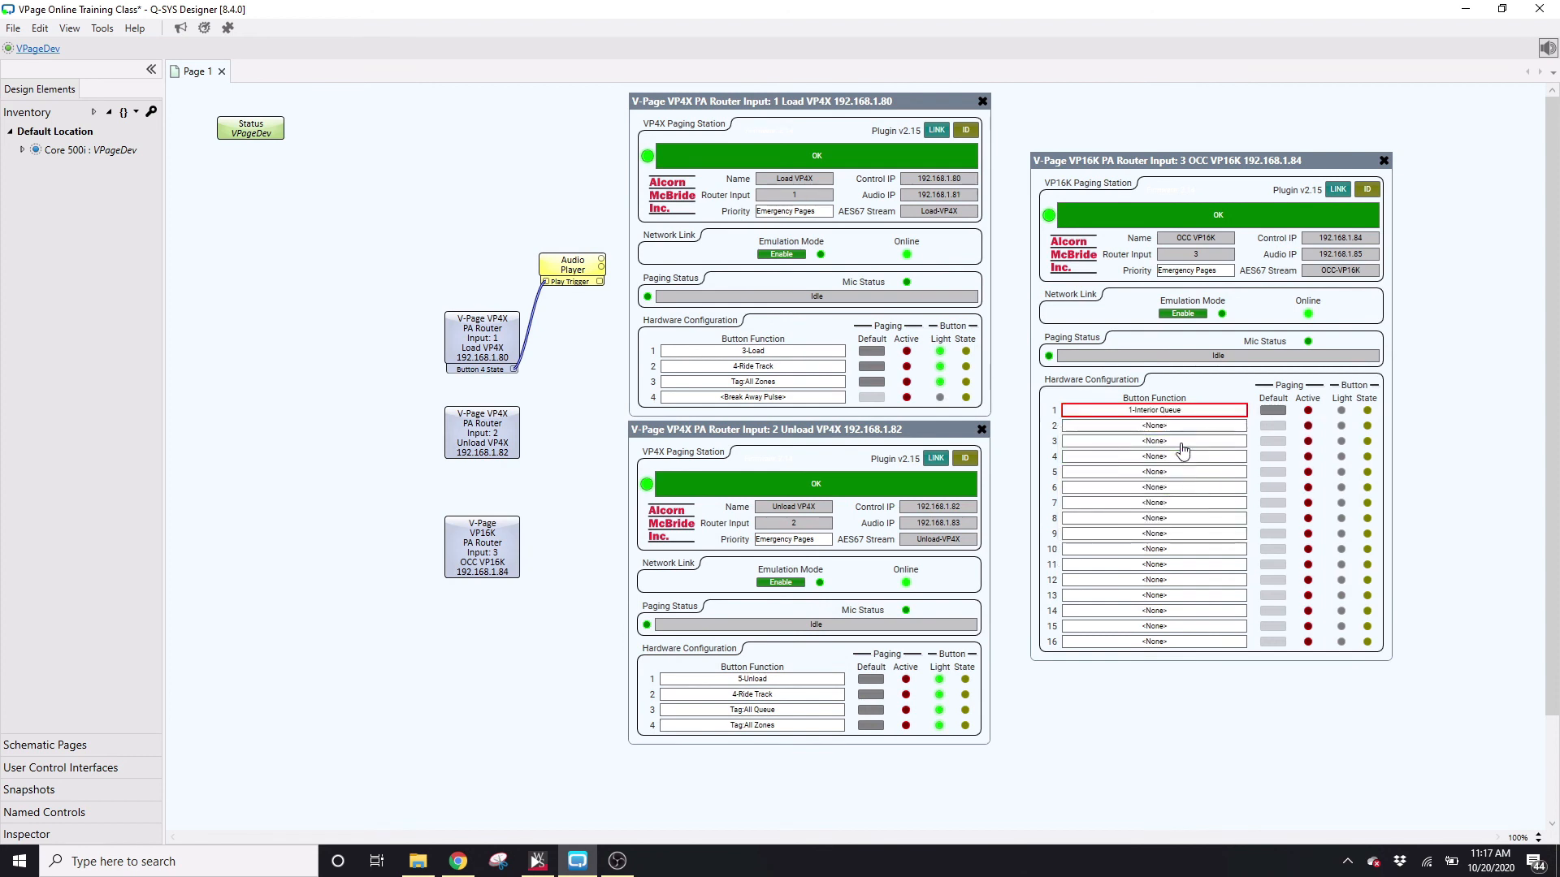
pyautogui.click(1182, 427)
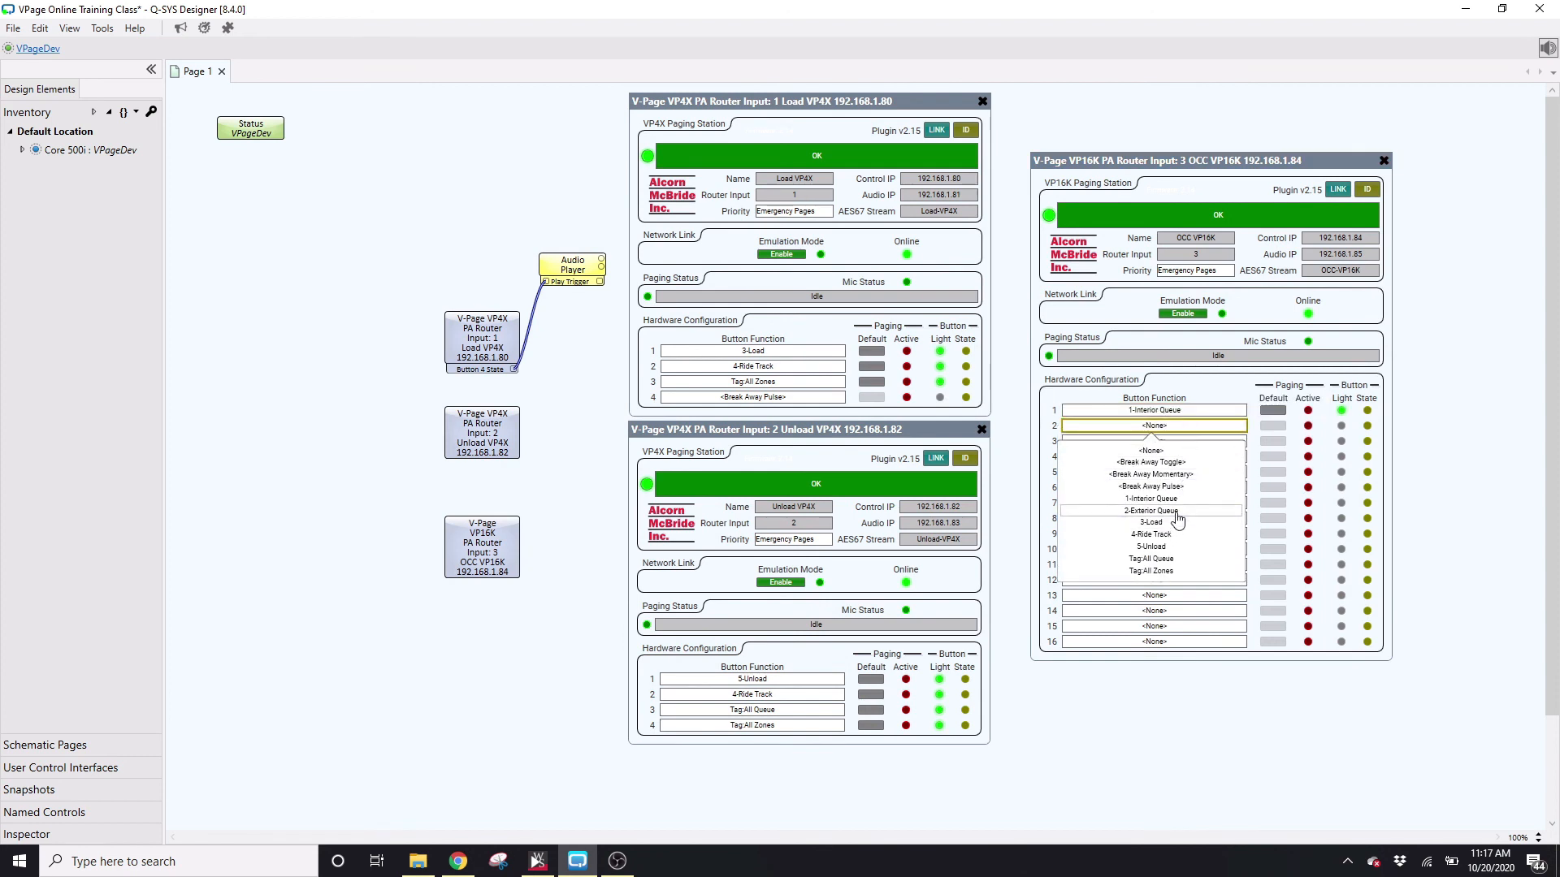
pyautogui.click(1178, 518)
pyautogui.click(1177, 443)
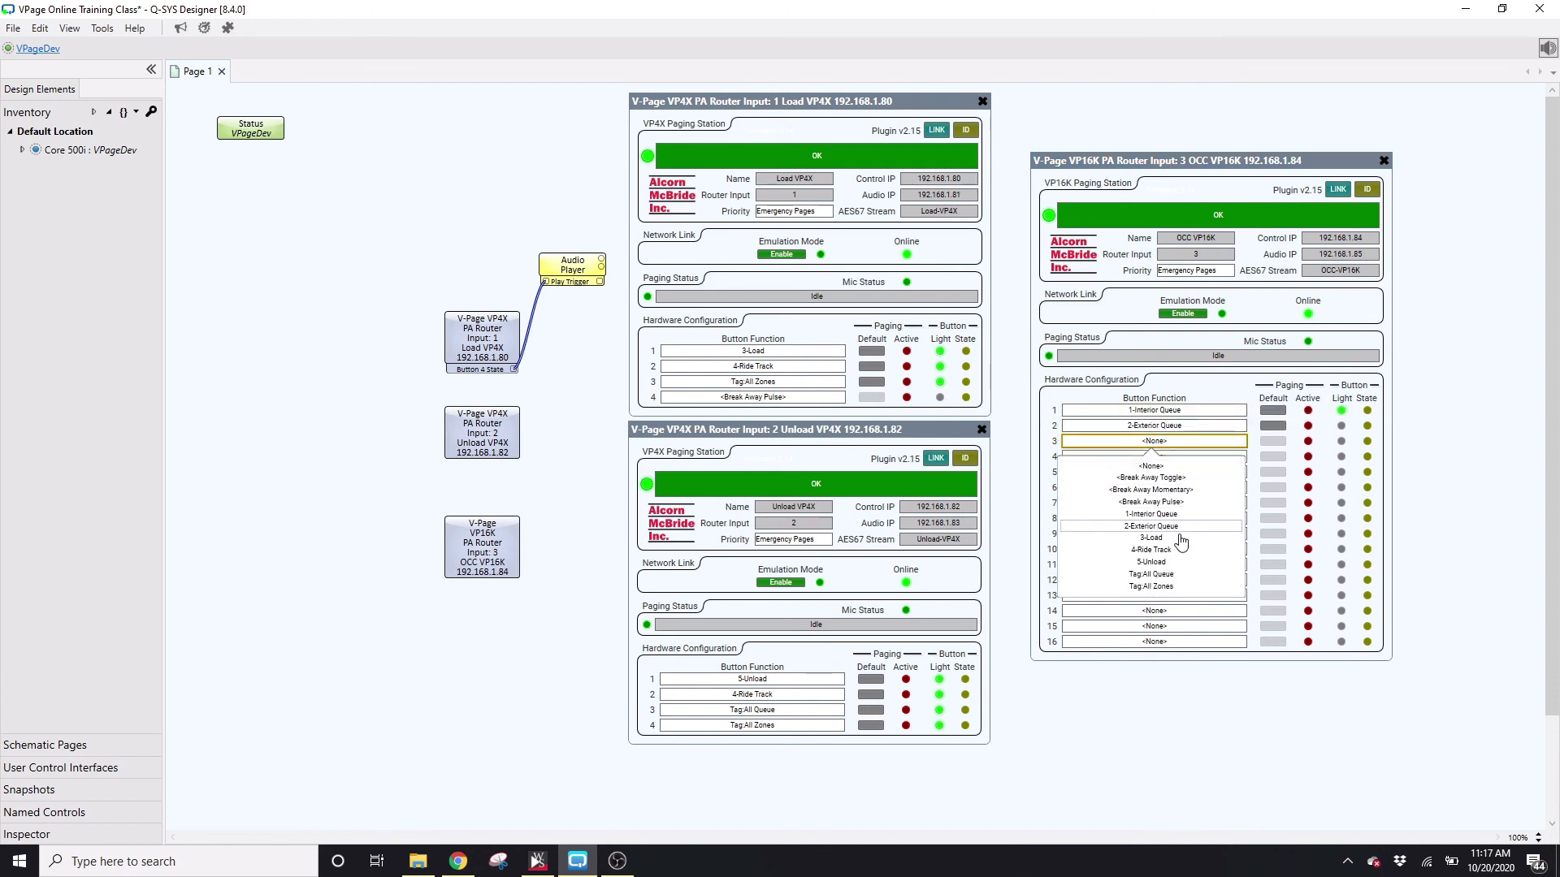
pyautogui.click(1177, 538)
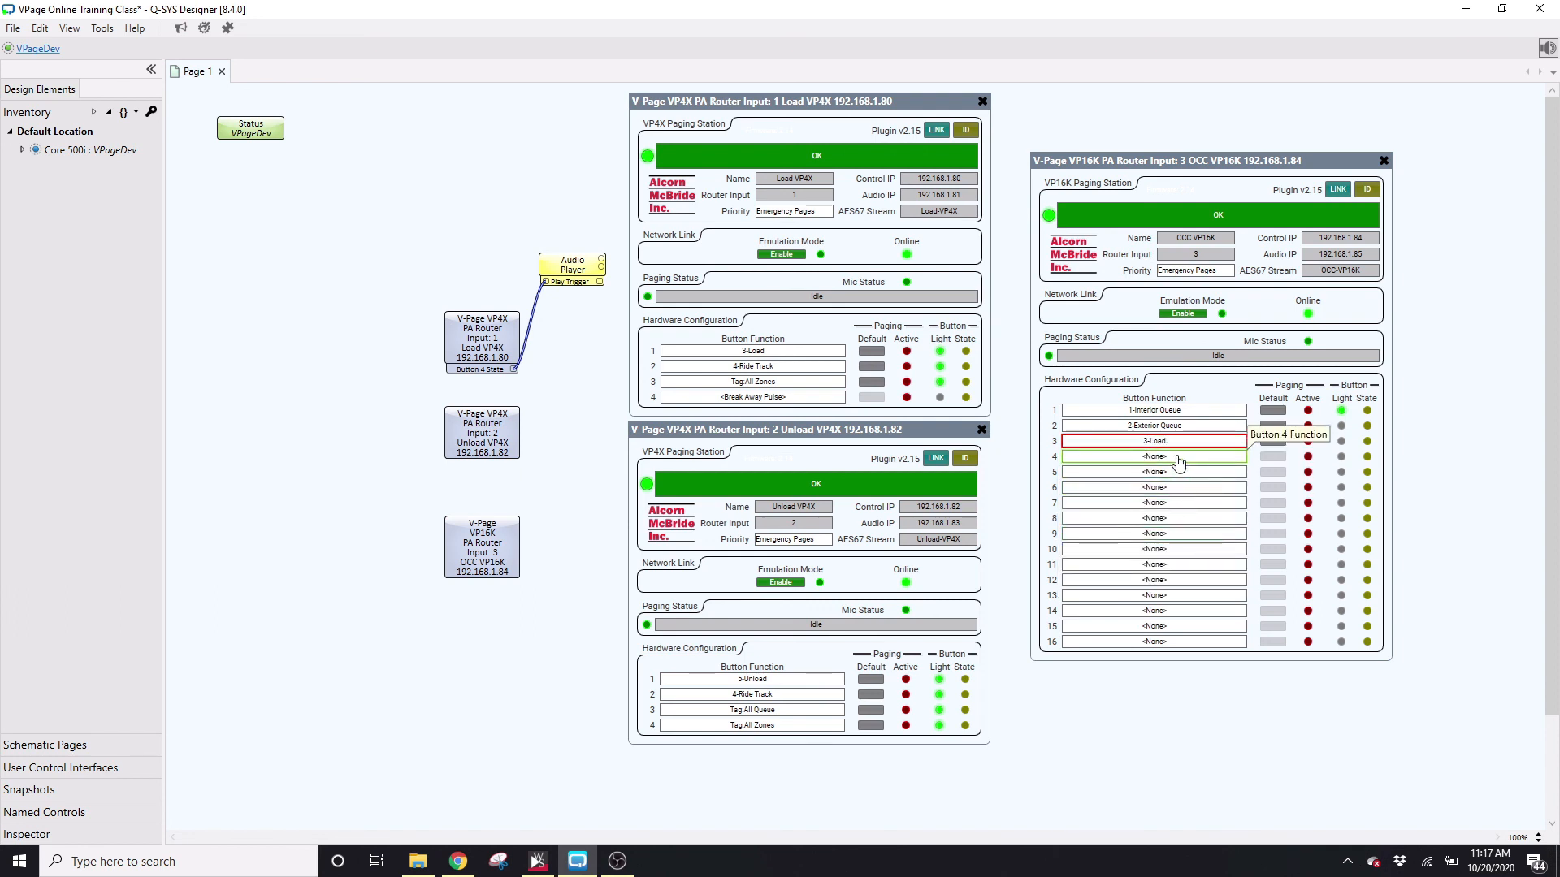
pyautogui.click(1179, 460)
pyautogui.click(1179, 564)
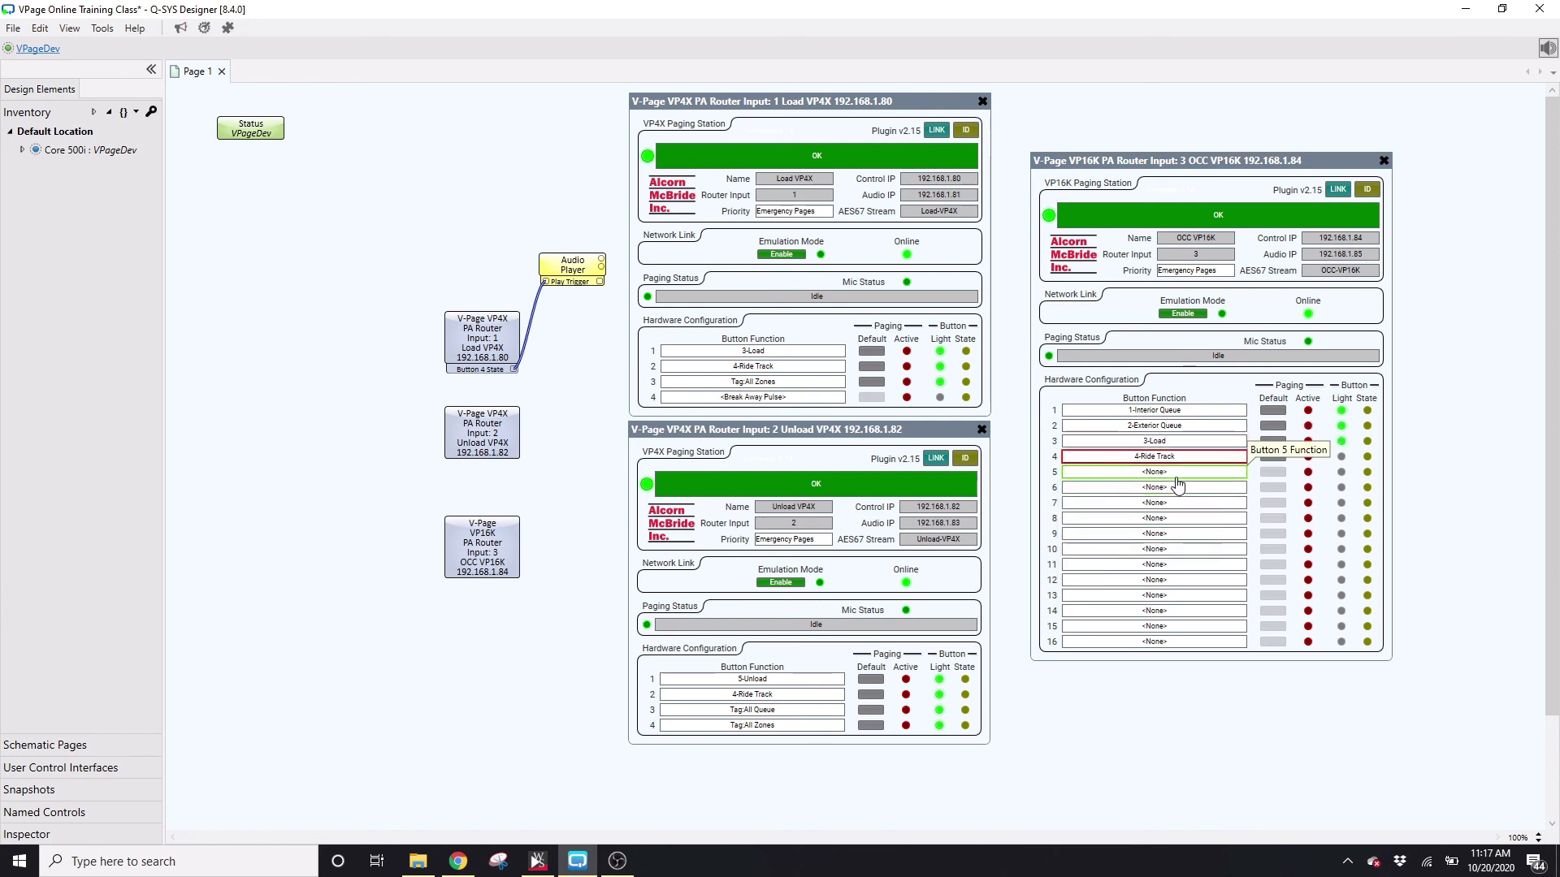
pyautogui.click(1175, 478)
pyautogui.click(1177, 601)
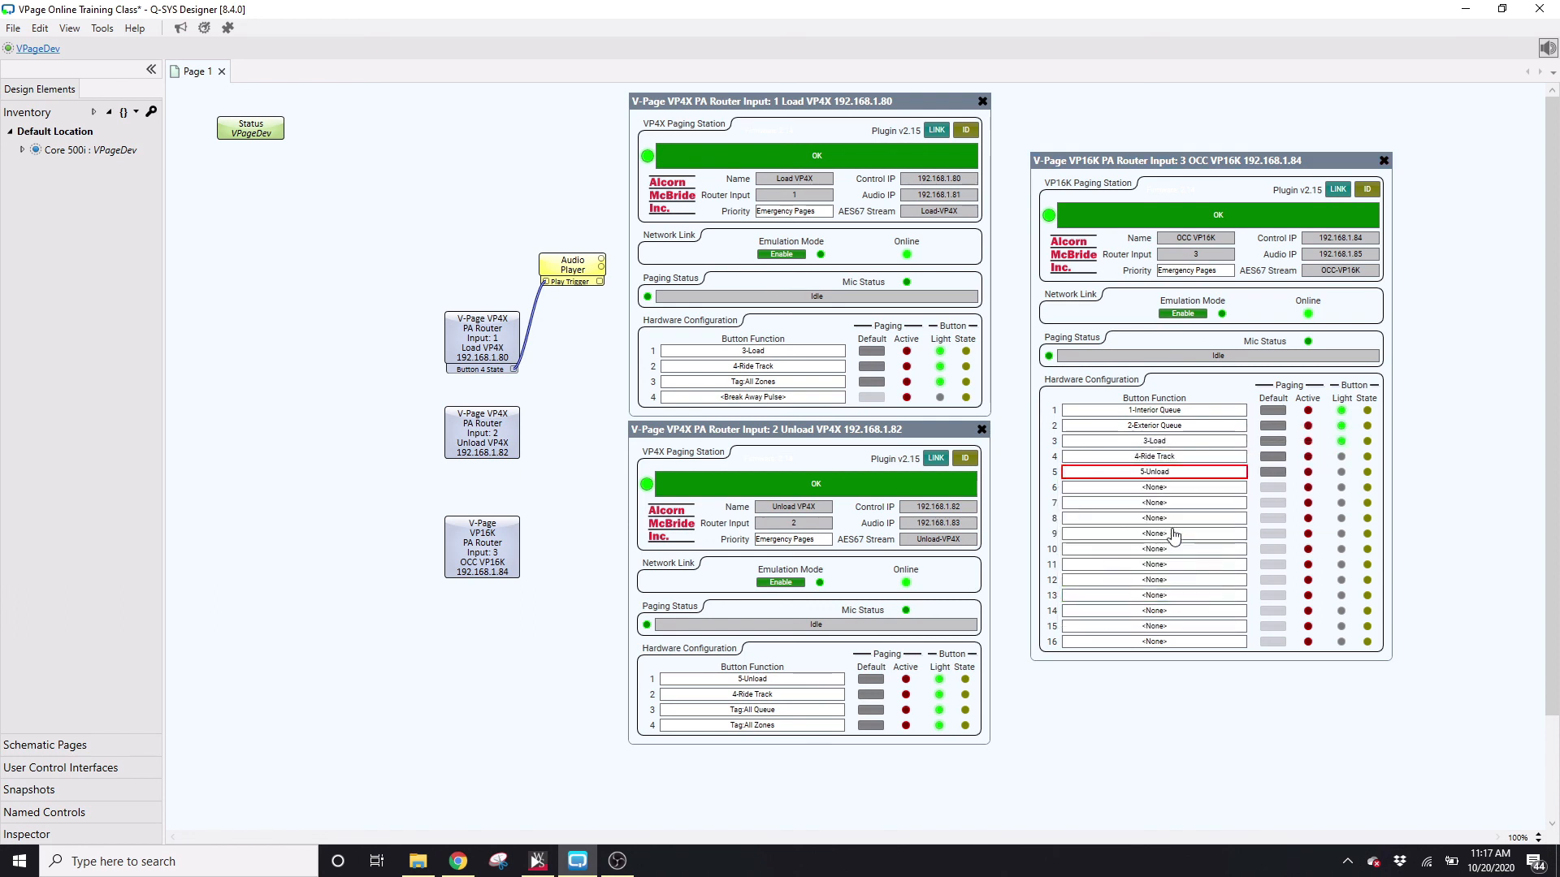
# Assign Tag:All Queue to button 6 and Tag:All Zones to button 7 of the OCC VP16K paging station
pyautogui.click(1170, 490)
pyautogui.click(1178, 618)
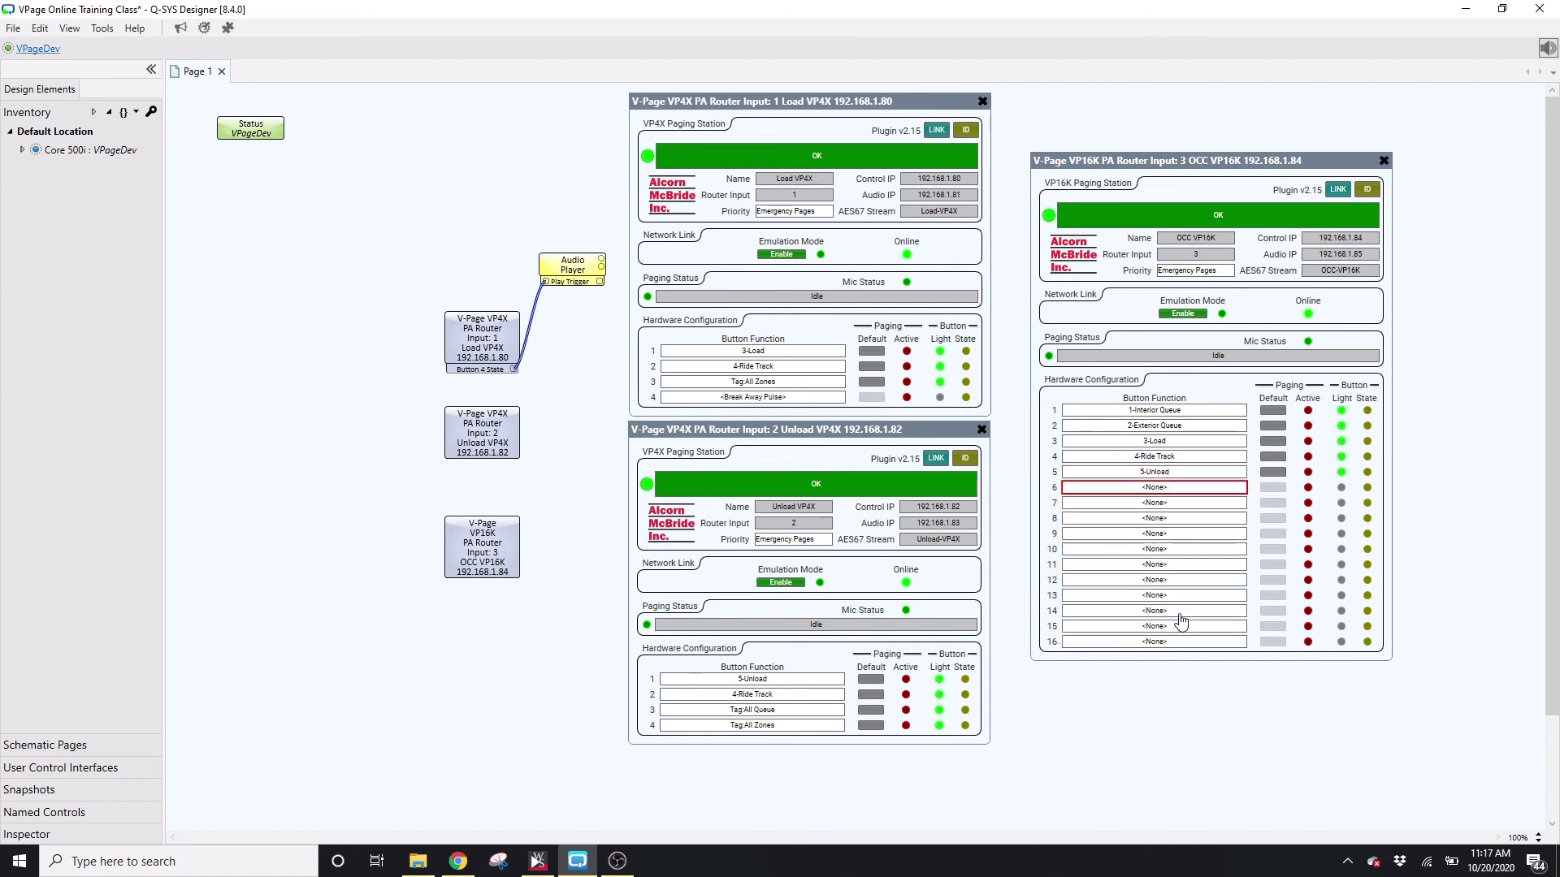
pyautogui.click(1172, 503)
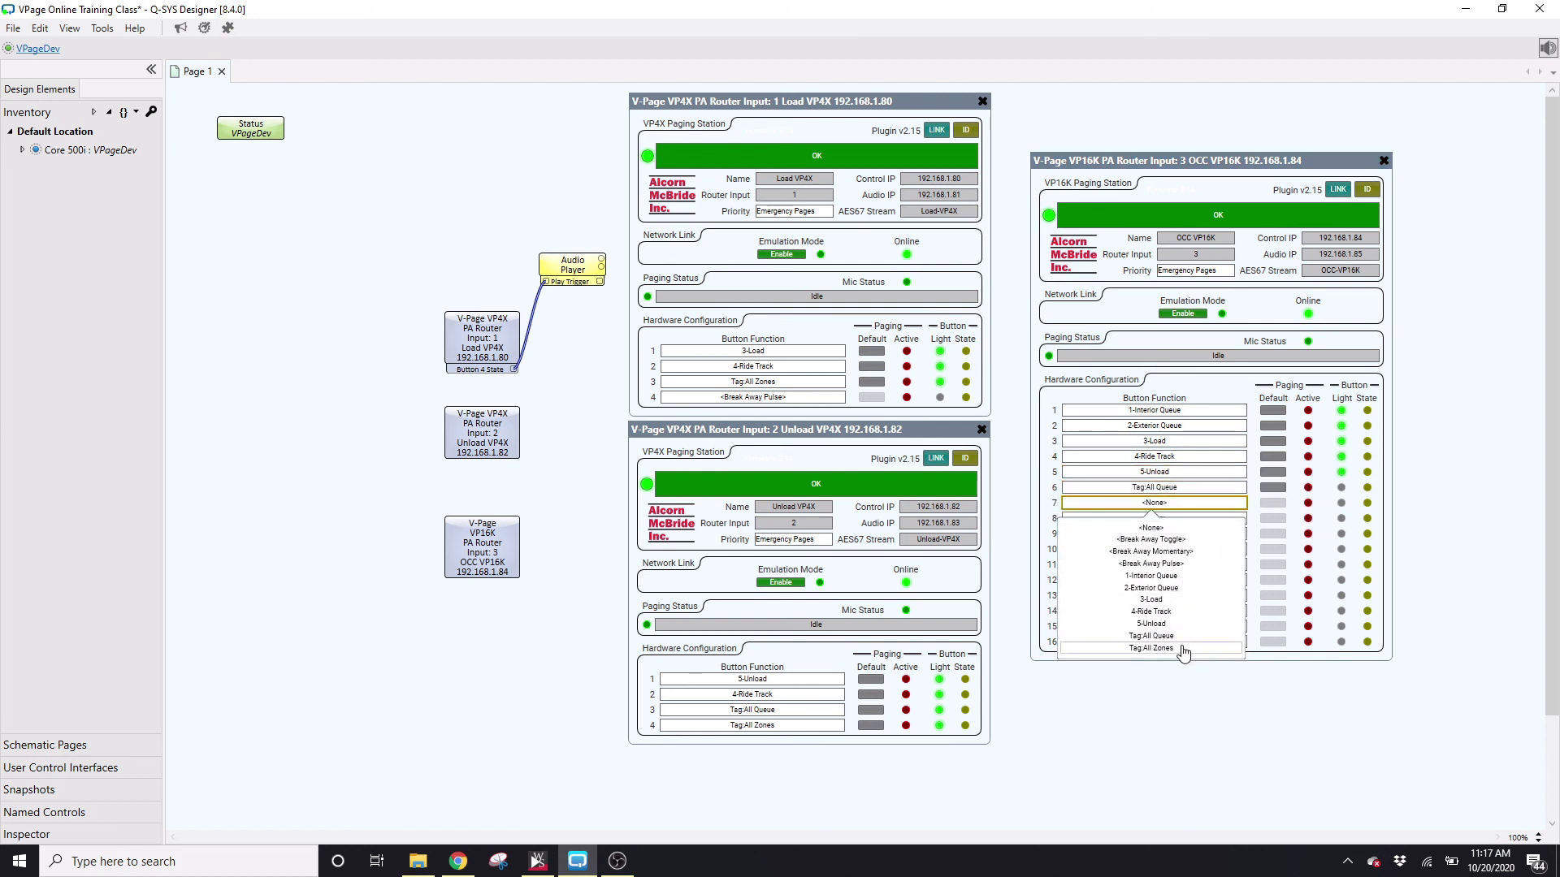
pyautogui.click(1182, 650)
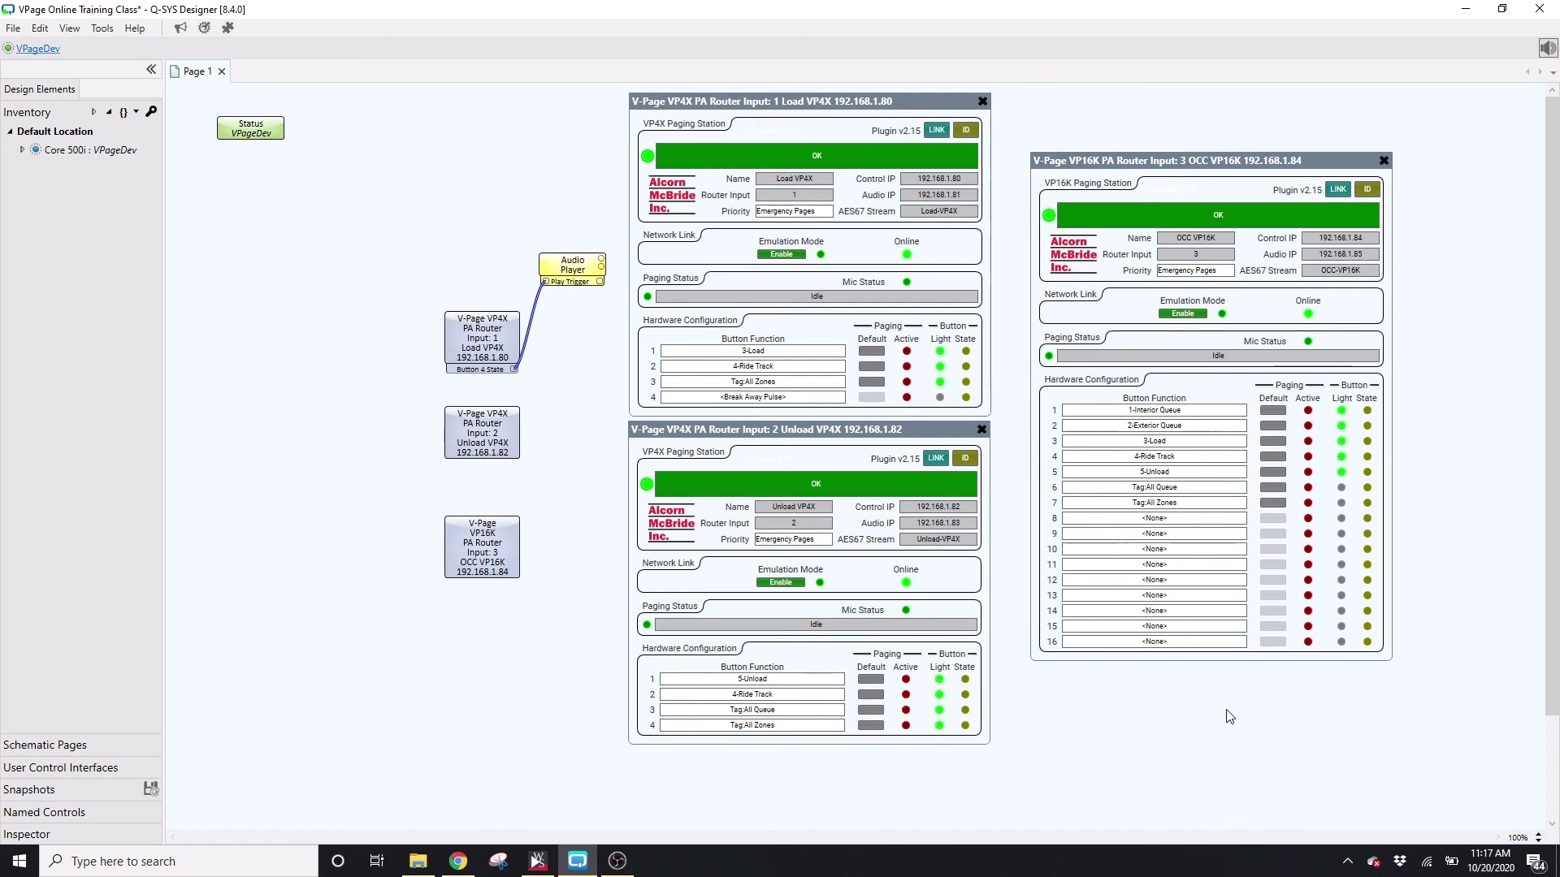